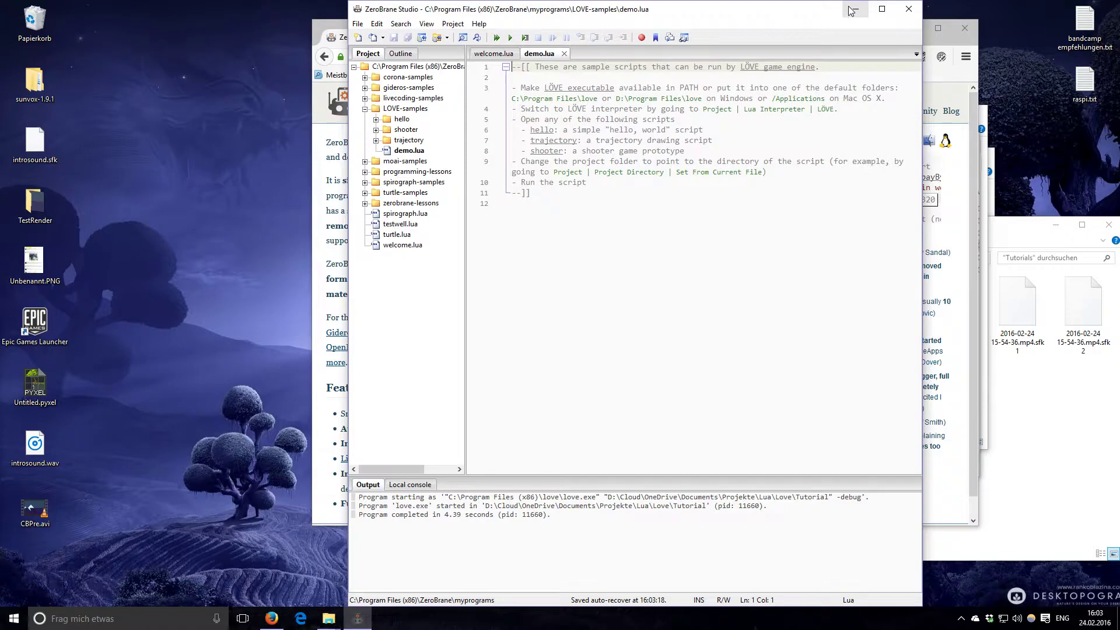
# Put the ZeroBrane Studio window away to bring up its website in the browser
pyautogui.click(853, 9)
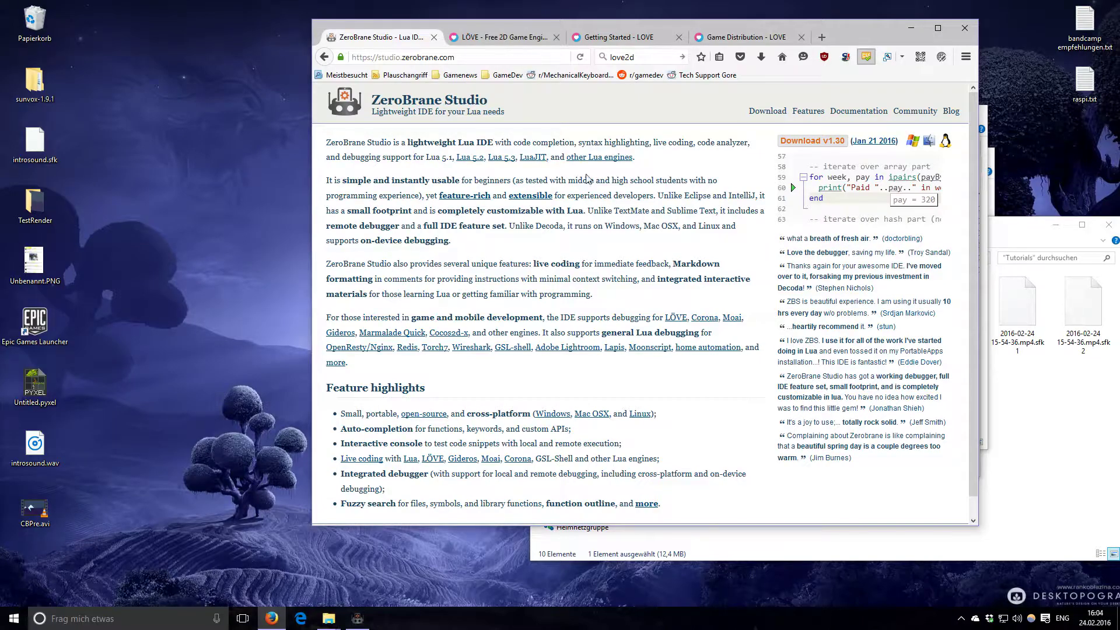
pyautogui.click(354, 615)
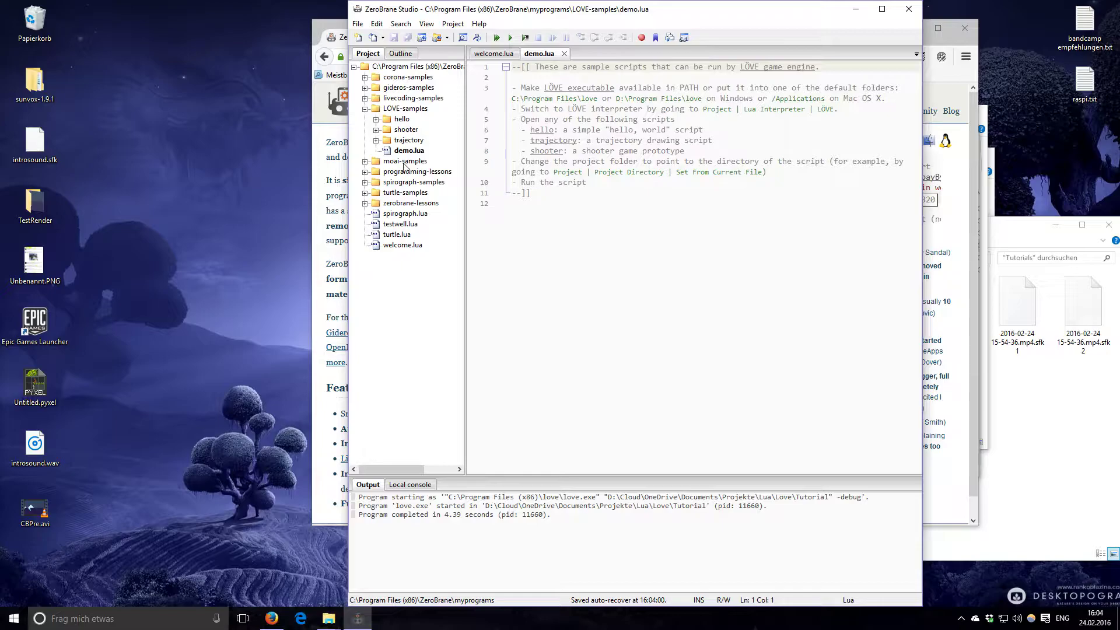
pyautogui.click(856, 9)
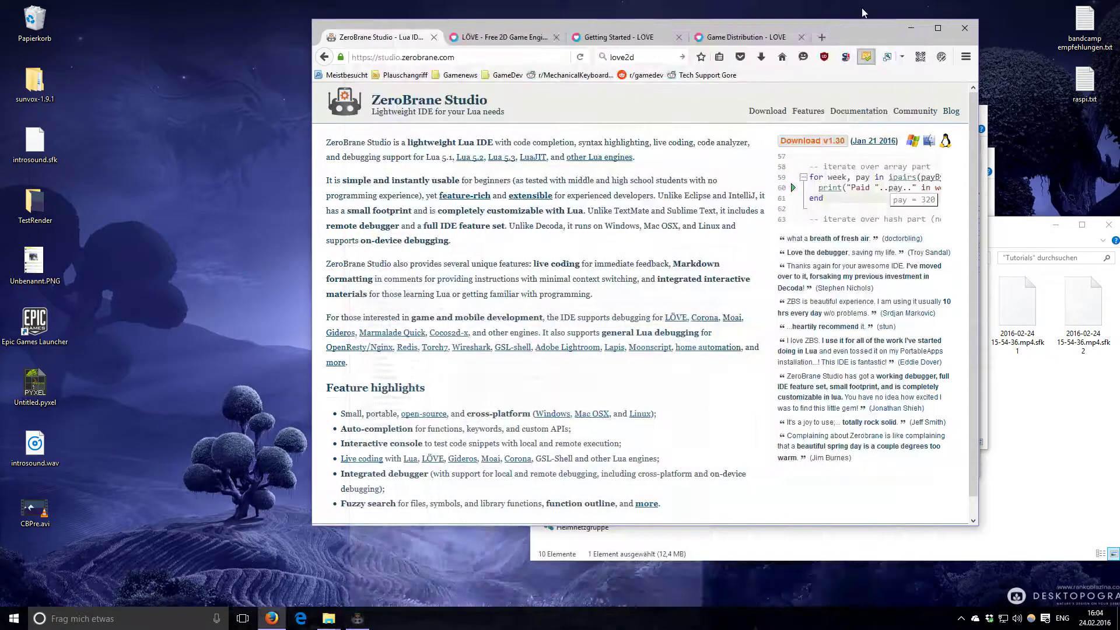
# Review the LÖVE home page with its download options and the wiki's Getting Started page
pyautogui.click(500, 38)
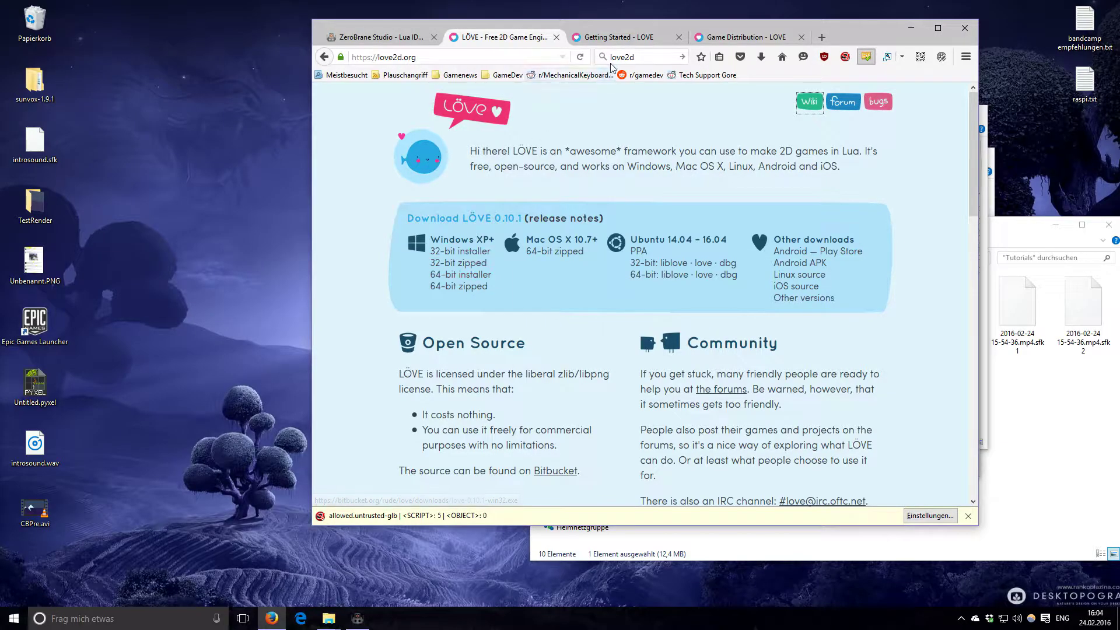
pyautogui.click(619, 38)
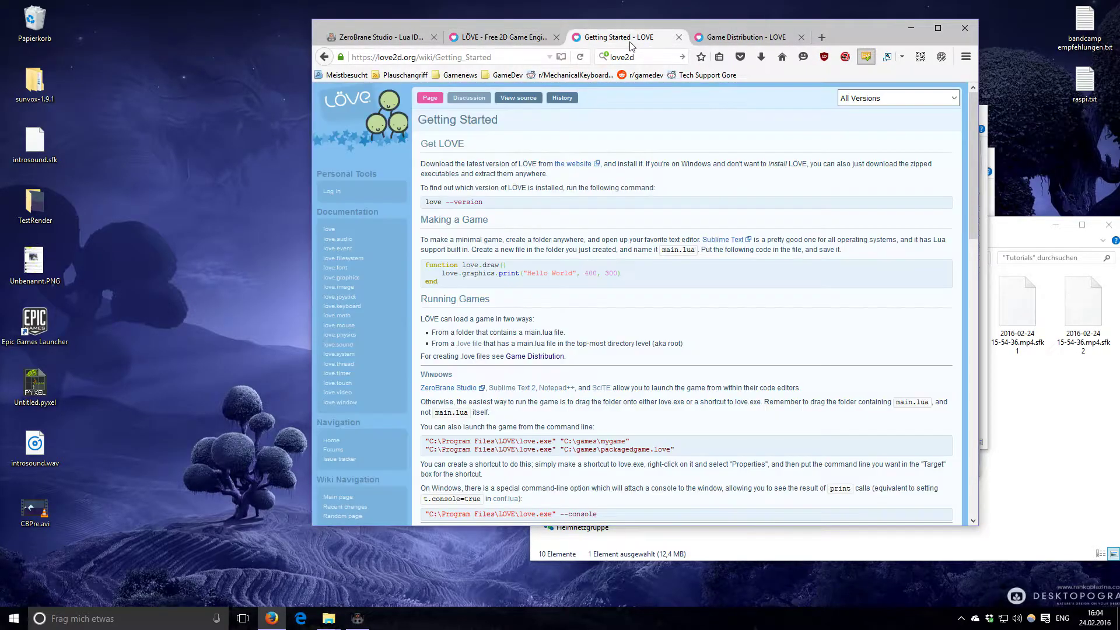
pyautogui.scroll(-5, 607, 150)
pyautogui.scroll(5, 607, 150)
pyautogui.click(508, 37)
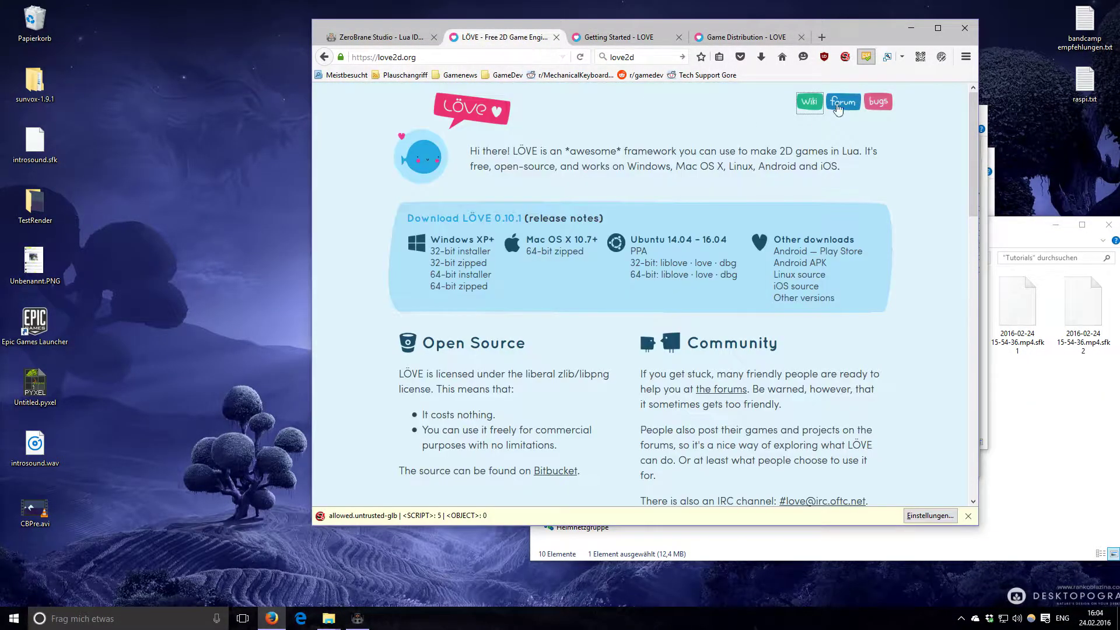
pyautogui.click(619, 37)
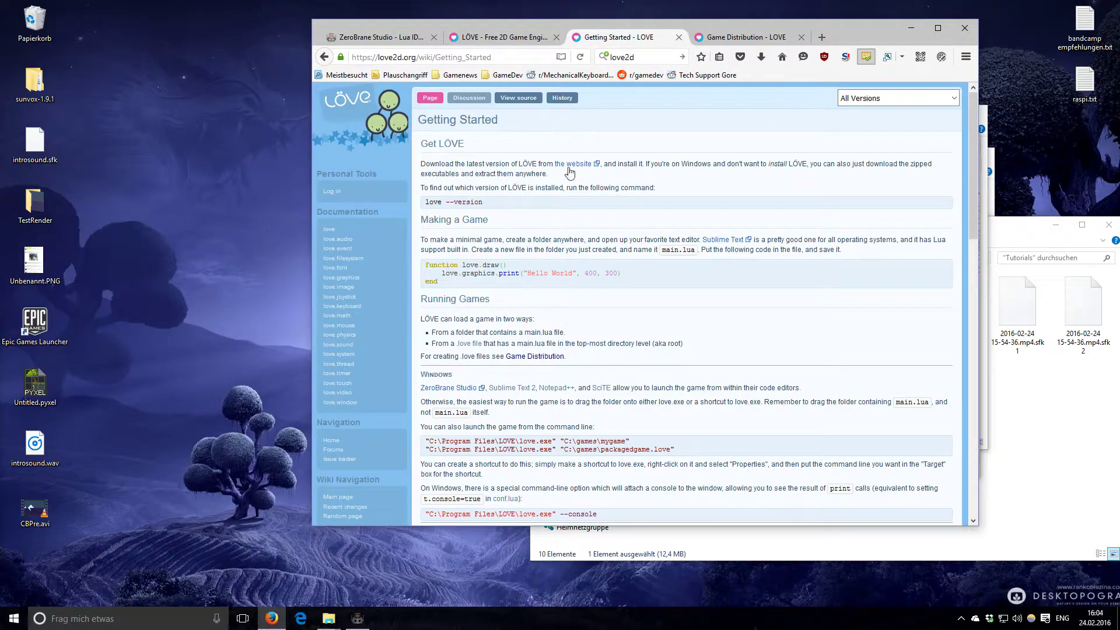
pyautogui.scroll(-10, 670, 255)
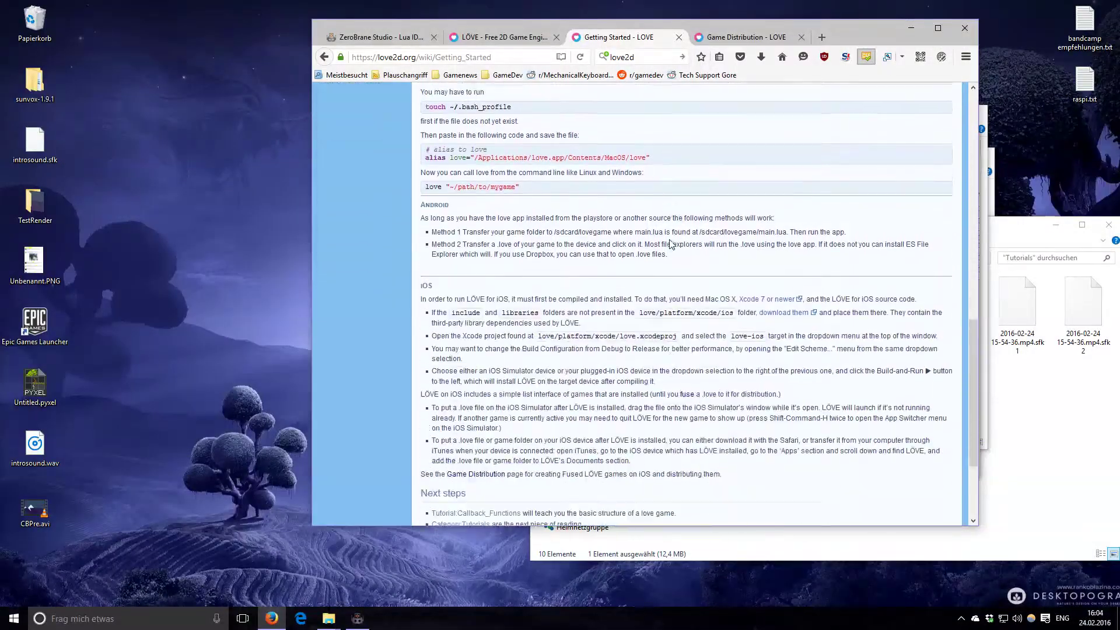
pyautogui.scroll(10, 671, 240)
pyautogui.scroll(-9, 671, 244)
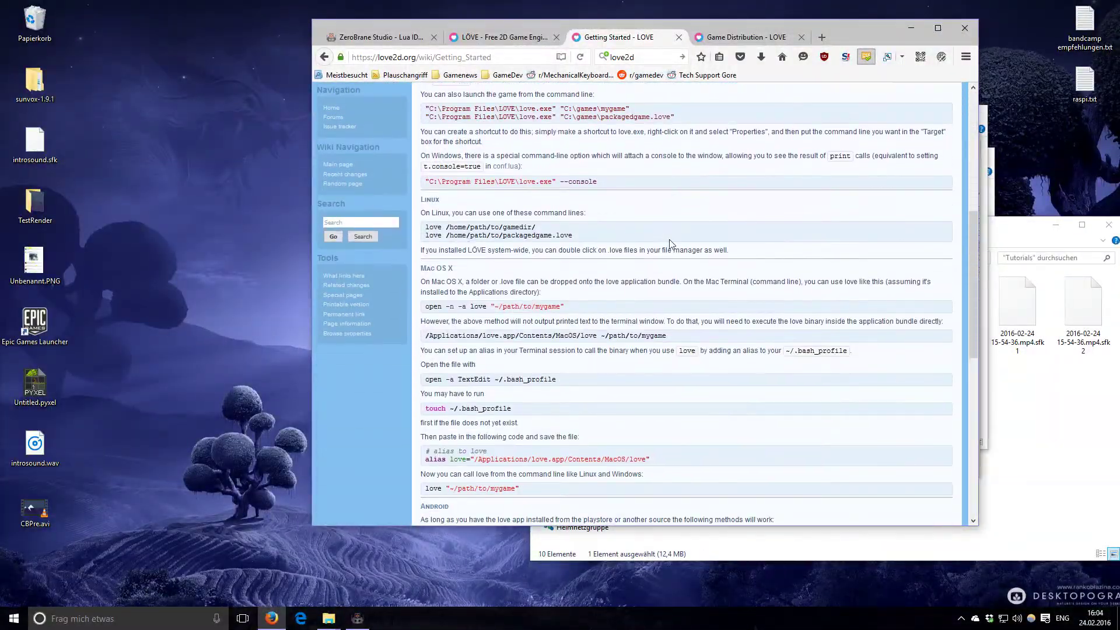
pyautogui.scroll(6, 671, 239)
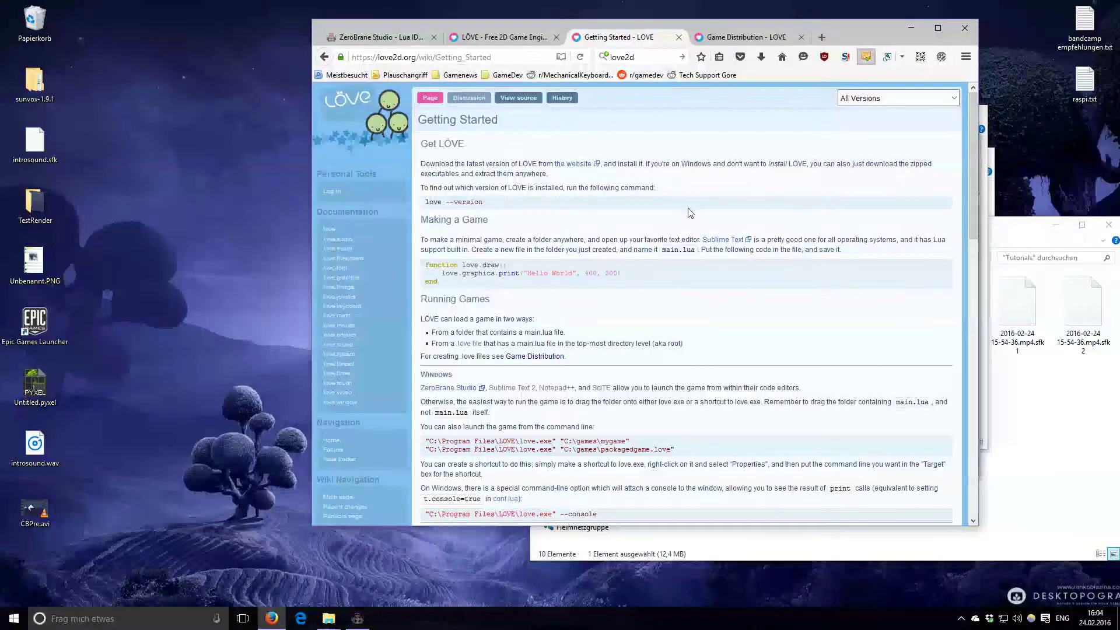
# Read through the LÖVE wiki's Game Distribution page, including creating a .love file and a Windows executable
pyautogui.click(711, 39)
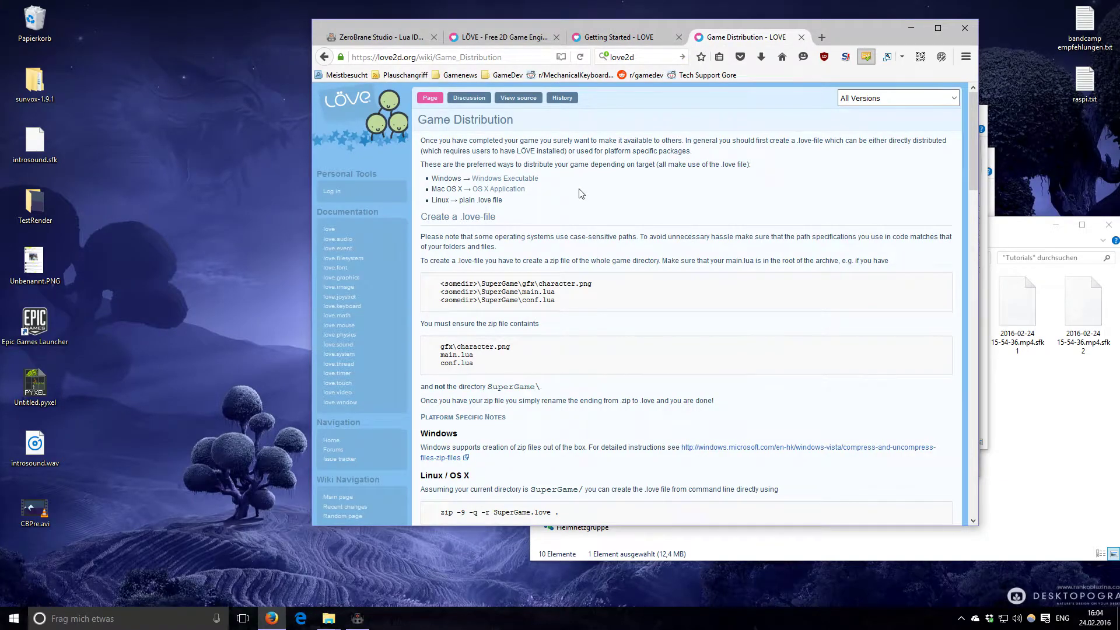
pyautogui.scroll(-5, 582, 193)
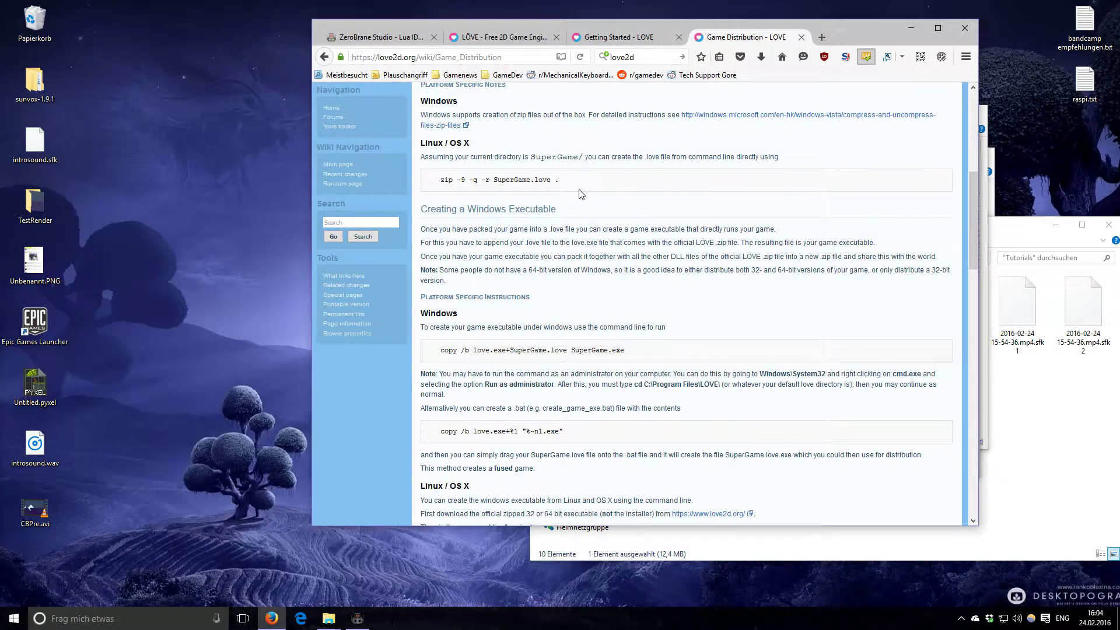
pyautogui.scroll(-5, 582, 194)
pyautogui.scroll(10, 581, 192)
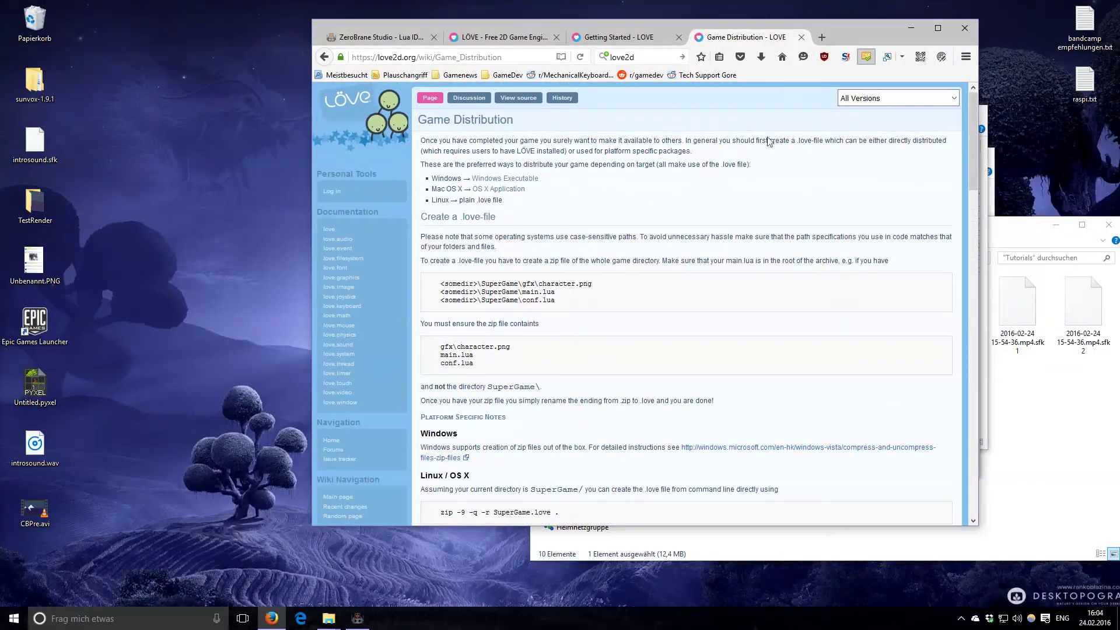
# Switch to the LOVE program folder in File Explorer, launch love.exe without a game, and close its window
pyautogui.click(912, 27)
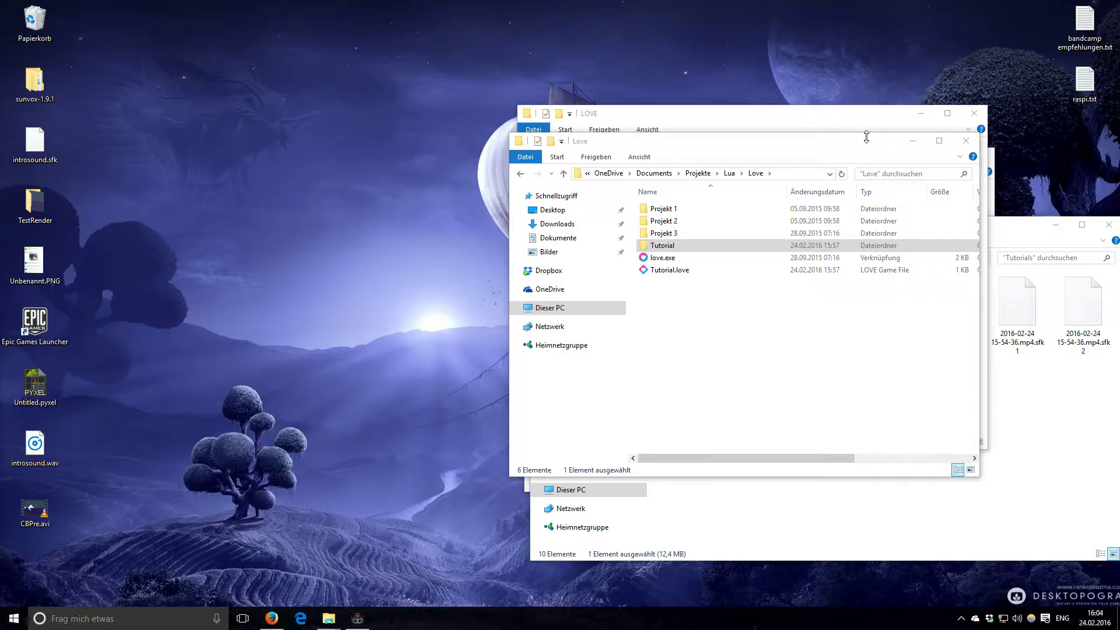
pyautogui.click(866, 136)
pyautogui.moveTo(844, 126); pyautogui.dragTo(823, 116)
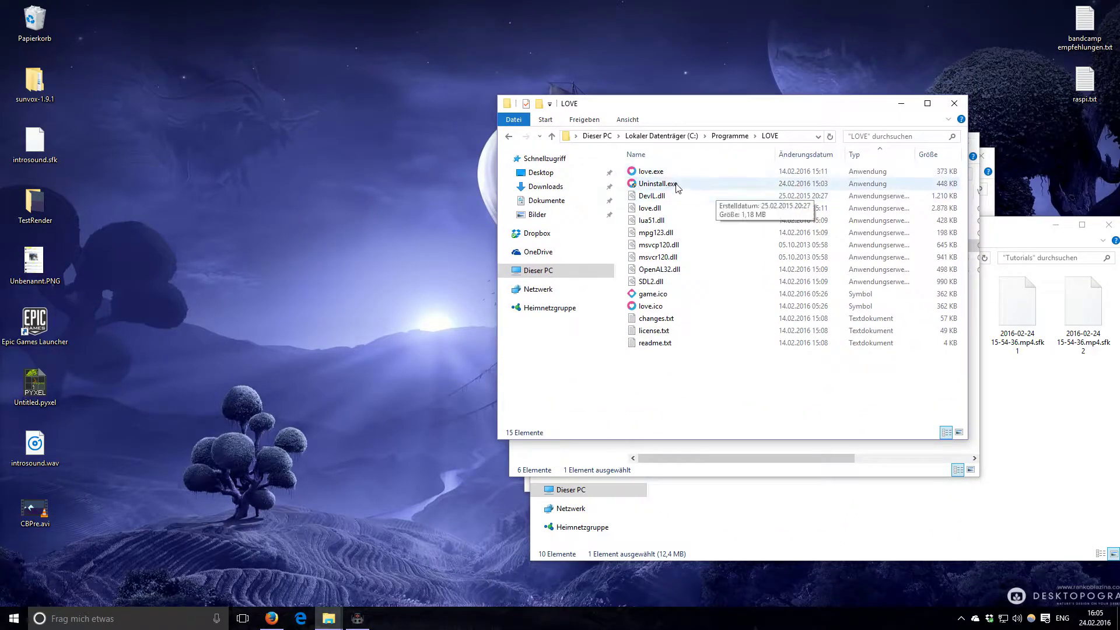
pyautogui.doubleClick(665, 173)
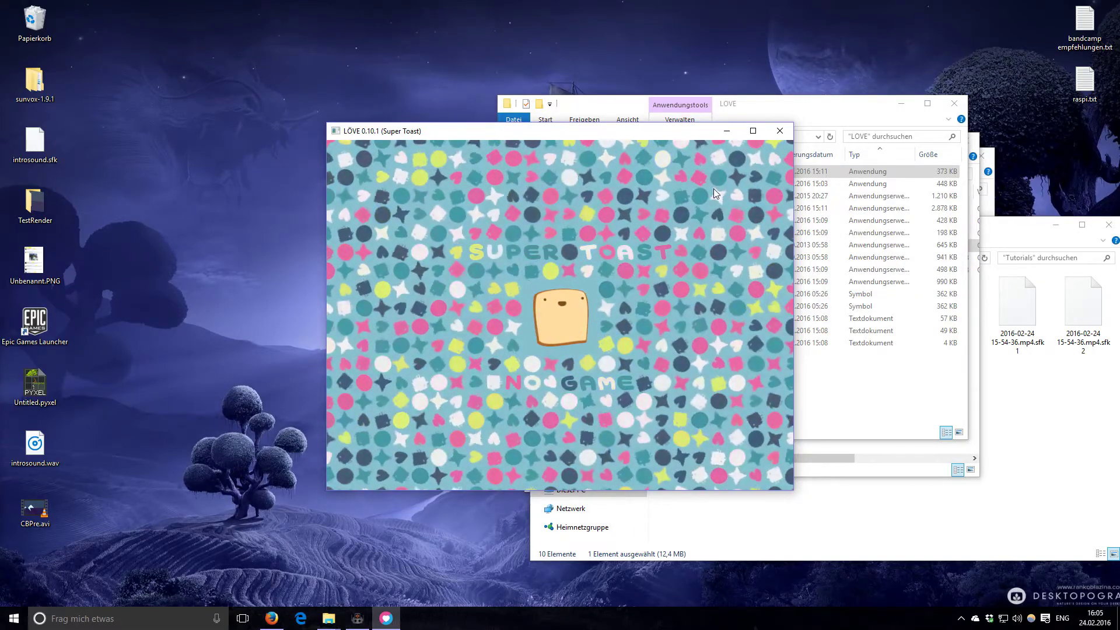
pyautogui.moveTo(622, 136); pyautogui.dragTo(537, 91)
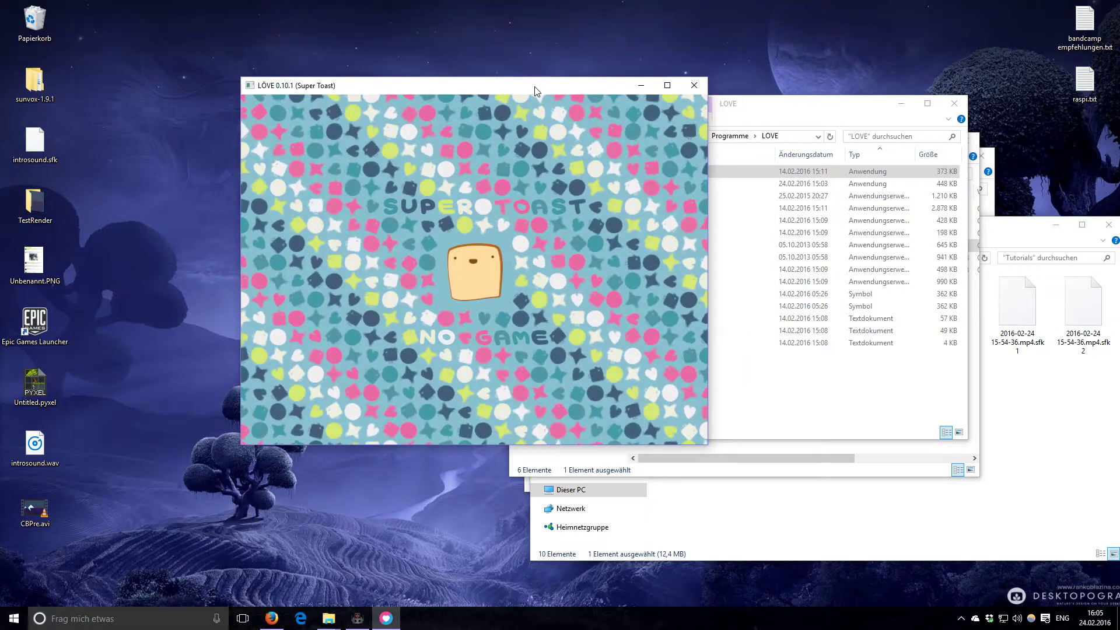
pyautogui.click(694, 86)
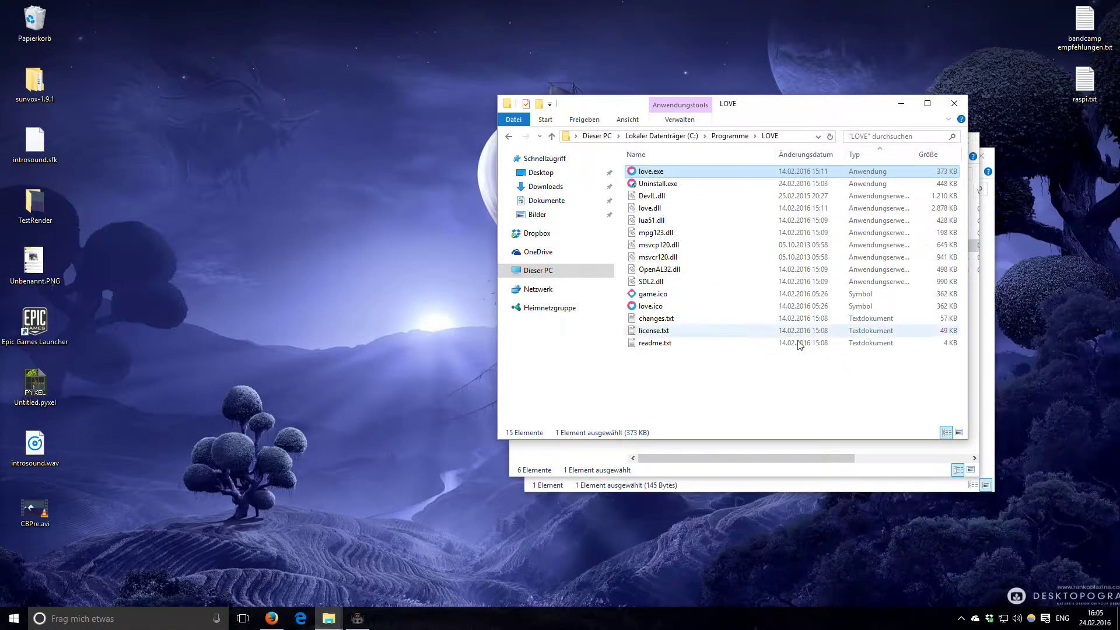
# Arrange the LOVE program folder beside the Love projects folder and inspect the contents of the Tutorial folder
pyautogui.moveTo(761, 111); pyautogui.dragTo(487, 123)
pyautogui.moveTo(788, 138); pyautogui.dragTo(778, 122)
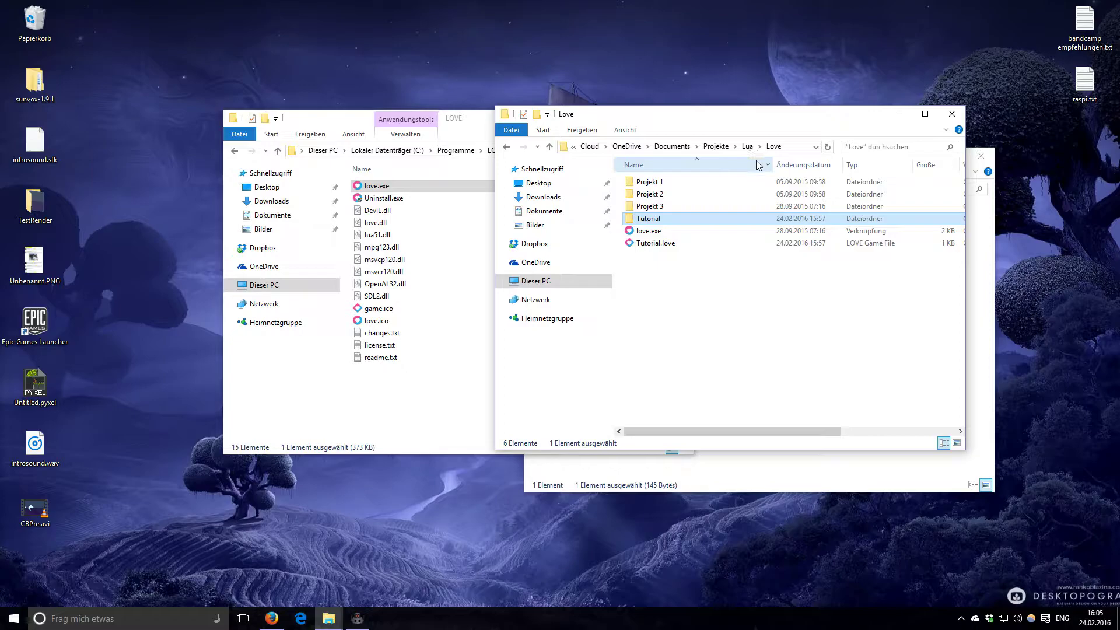
pyautogui.doubleClick(672, 218)
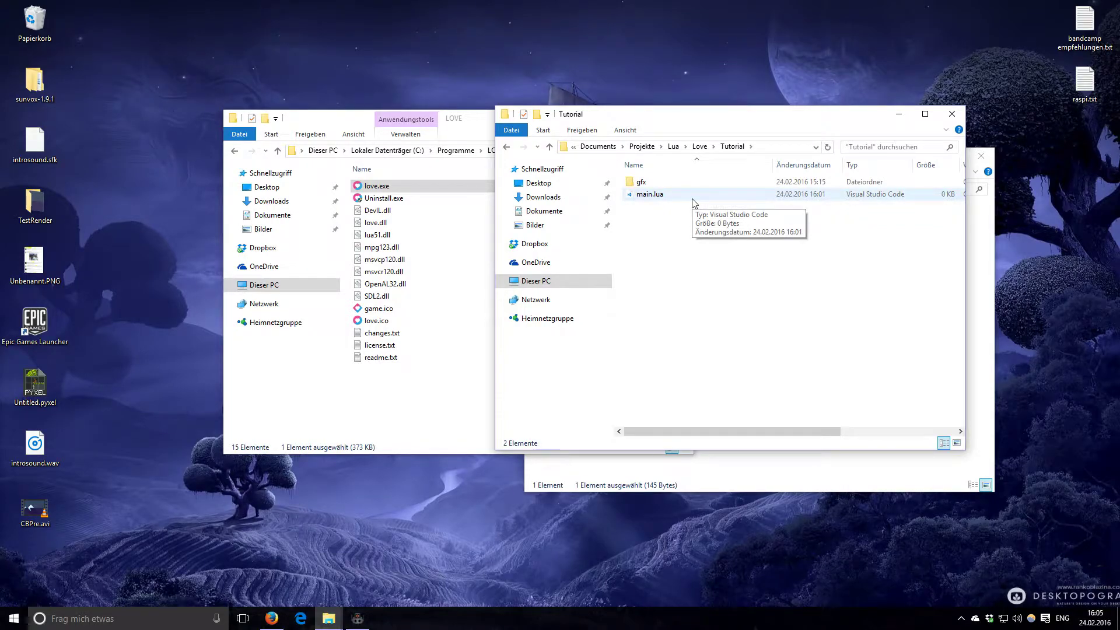
pyautogui.click(700, 147)
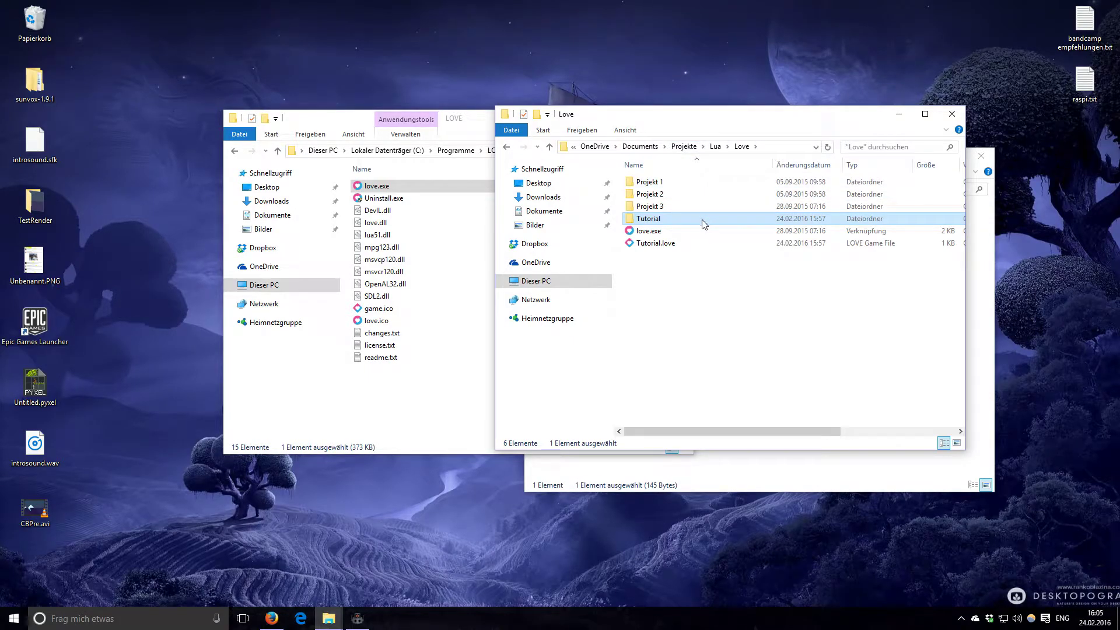
# Bring up ZeroBrane Studio for a look and return to the Love projects folder
pyautogui.click(372, 624)
pyautogui.click(371, 625)
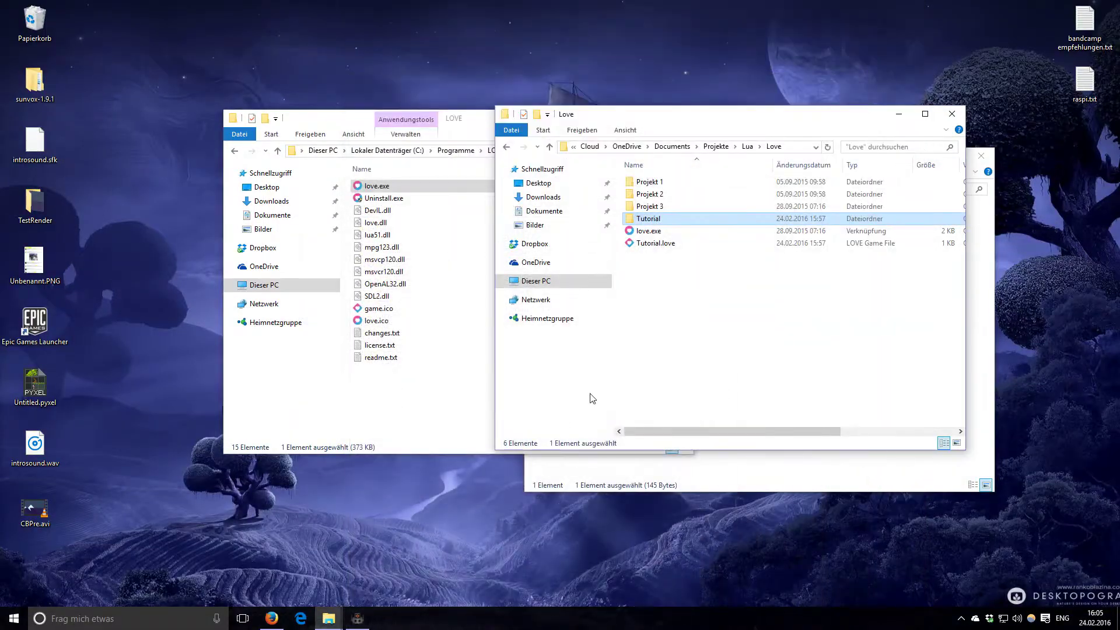
pyautogui.moveTo(678, 223)
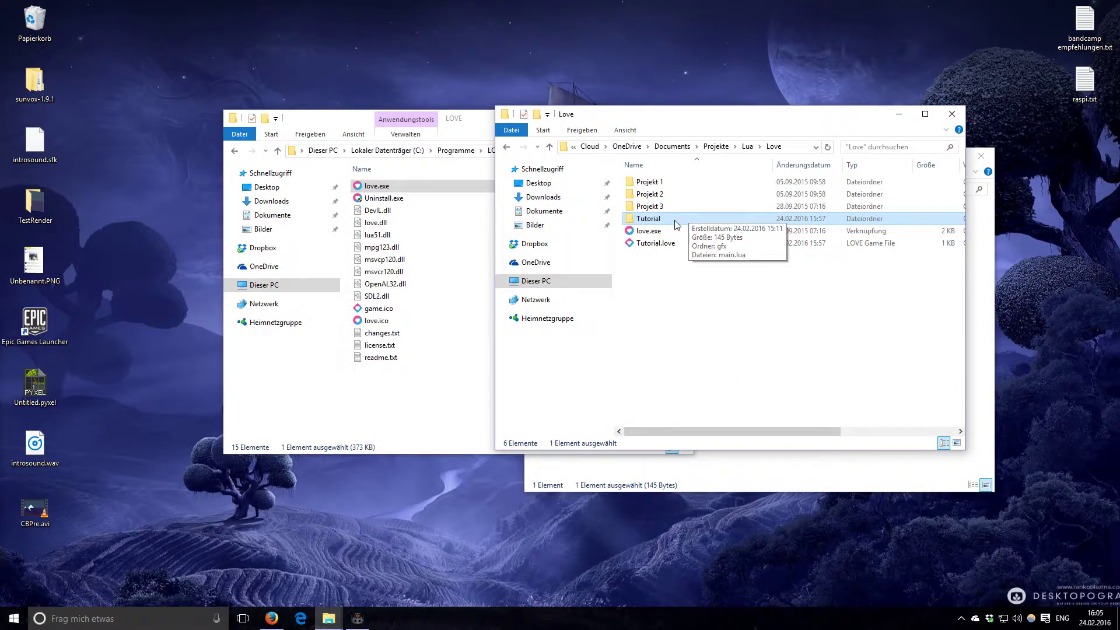
pyautogui.click(358, 619)
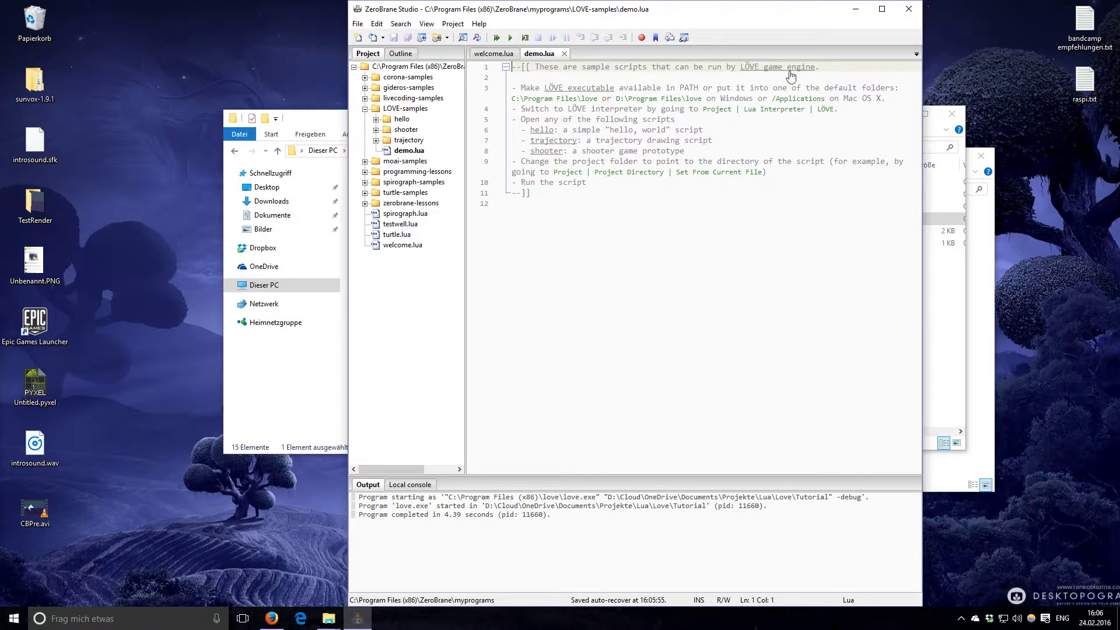
pyautogui.click(856, 10)
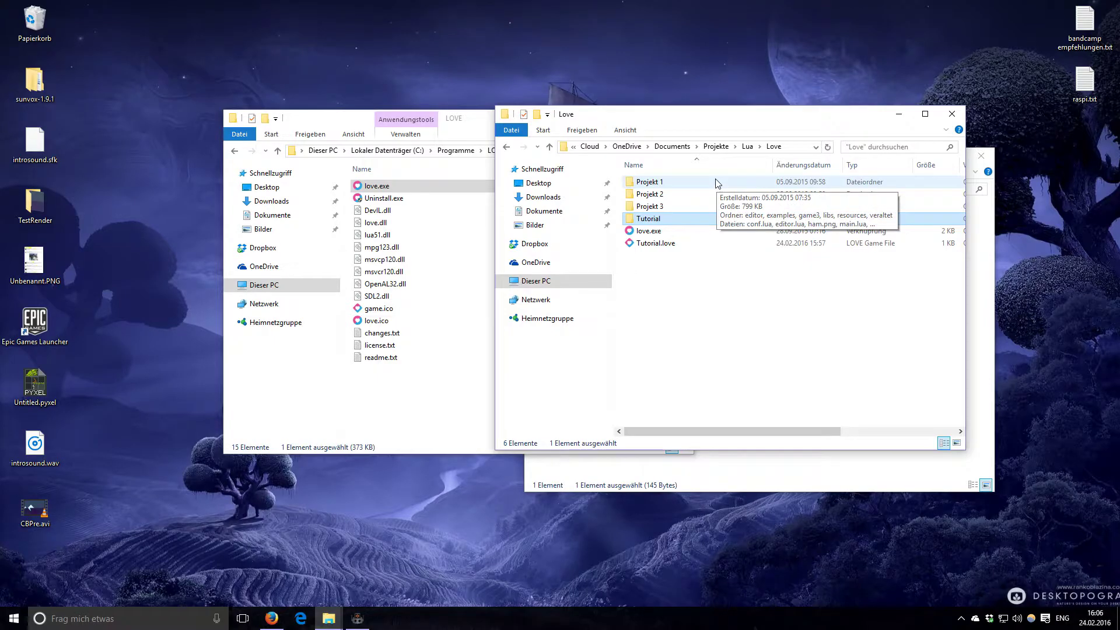
# Check the Tutorial folder for main.lua, run the folder with the love.exe shortcut, and close the game window
pyautogui.doubleClick(670, 221)
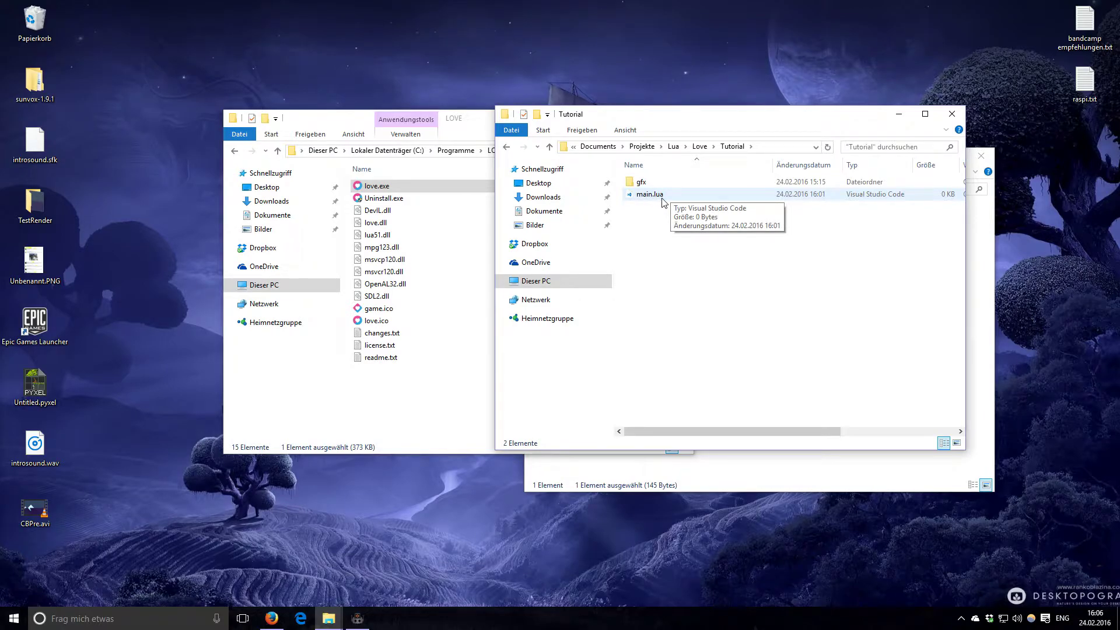
pyautogui.click(699, 146)
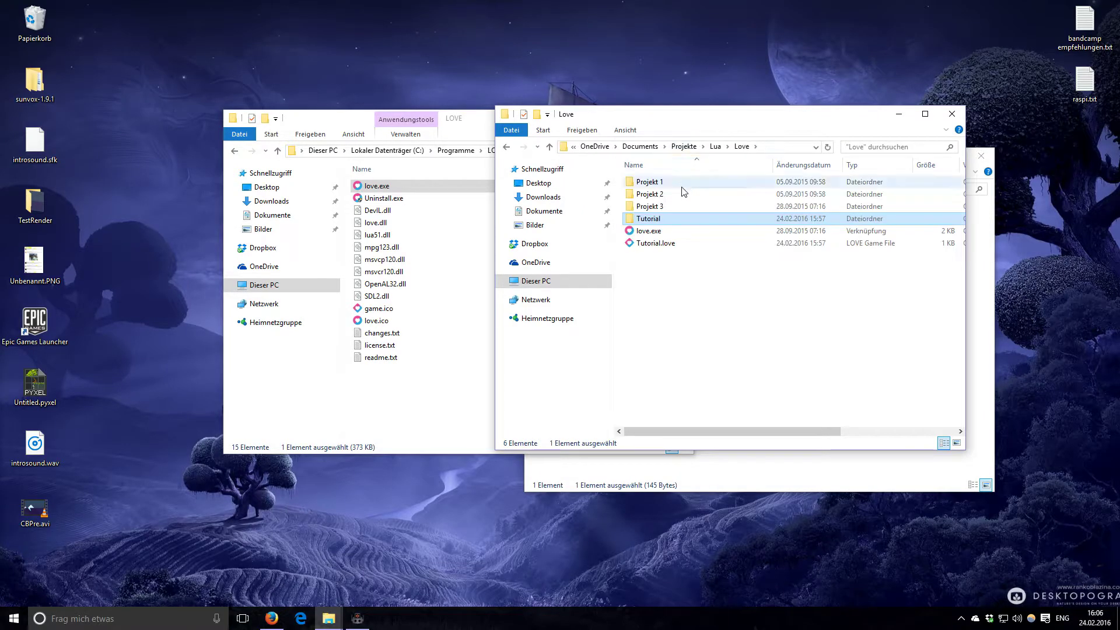
pyautogui.moveTo(673, 220)
pyautogui.mouseDown()
pyautogui.moveTo(656, 218)
pyautogui.moveTo(668, 218)
pyautogui.moveTo(657, 231)
pyautogui.mouseUp()
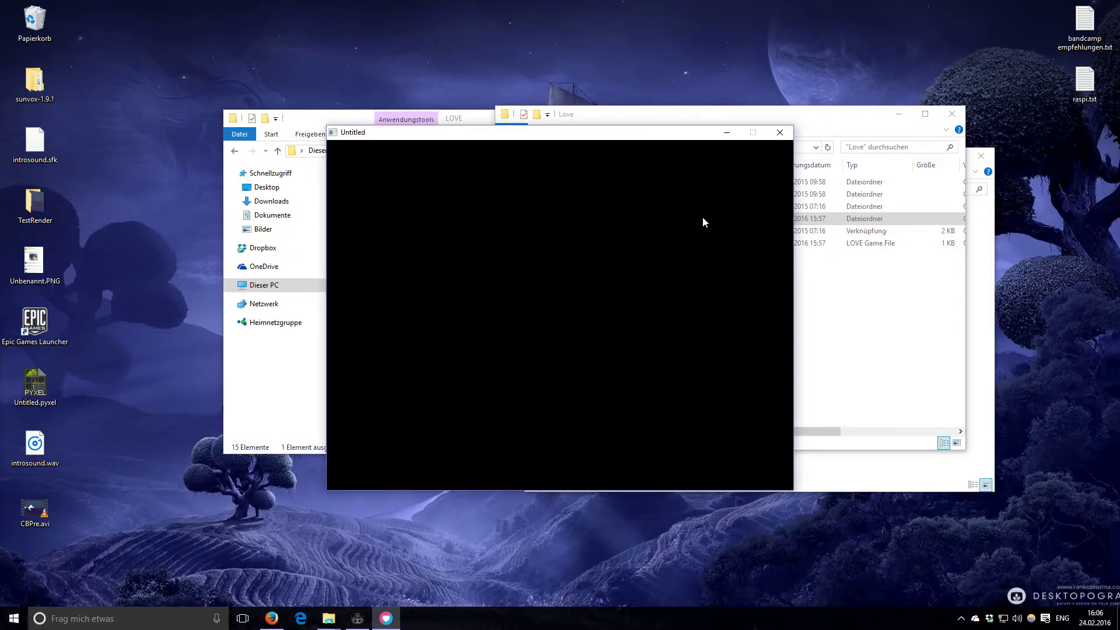
pyautogui.click(780, 132)
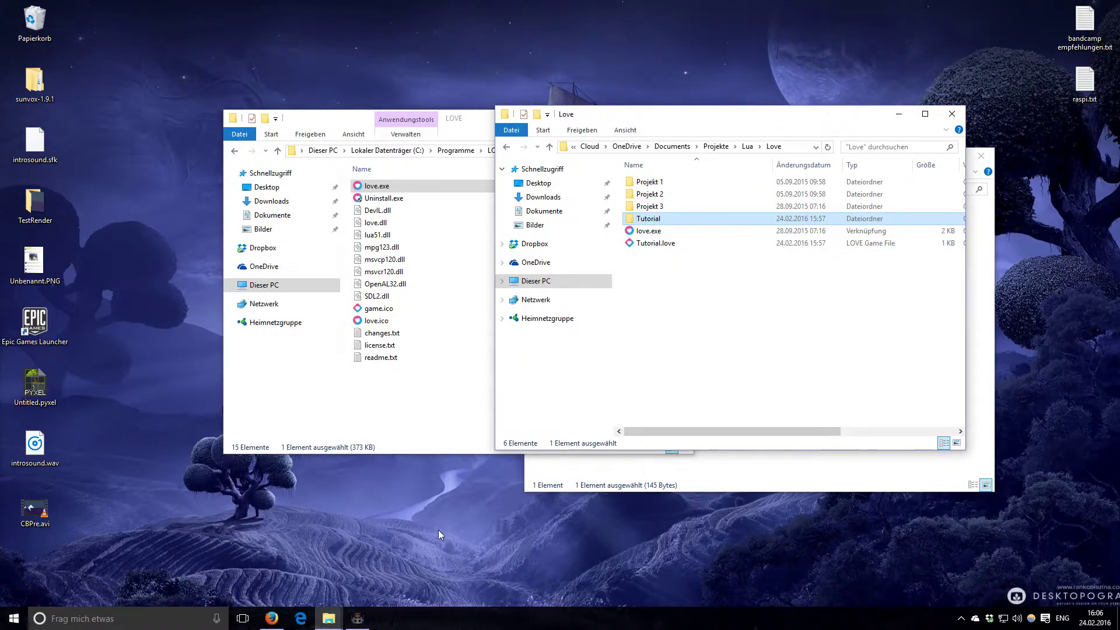
# Run the Projekt 2 and Projekt 1 folders with the love.exe shortcut, closing each game window
pyautogui.click(357, 619)
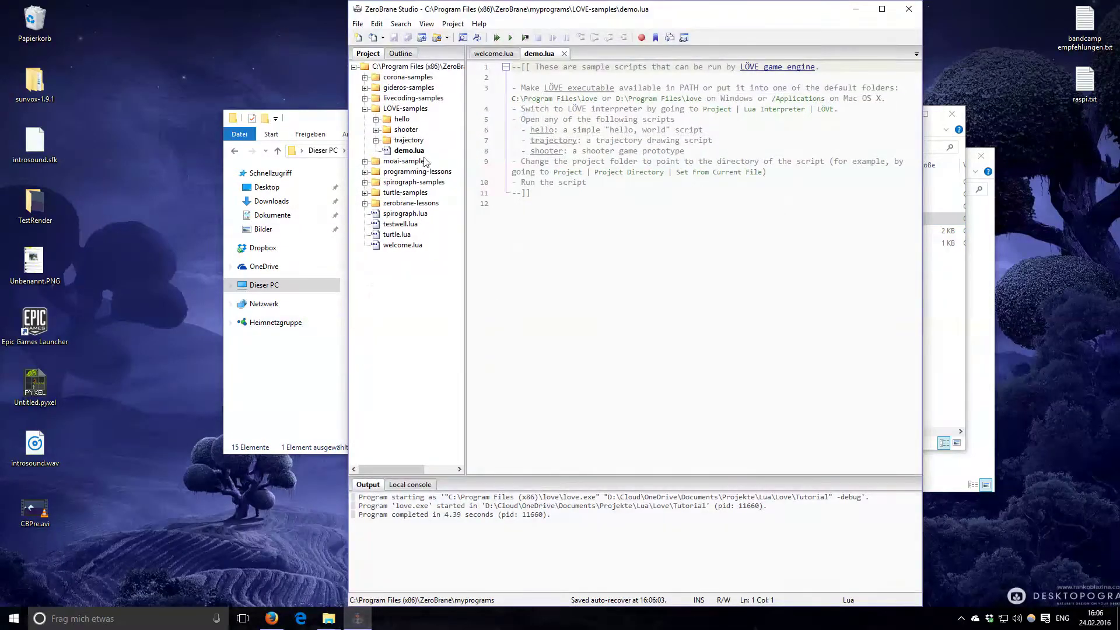
pyautogui.click(856, 9)
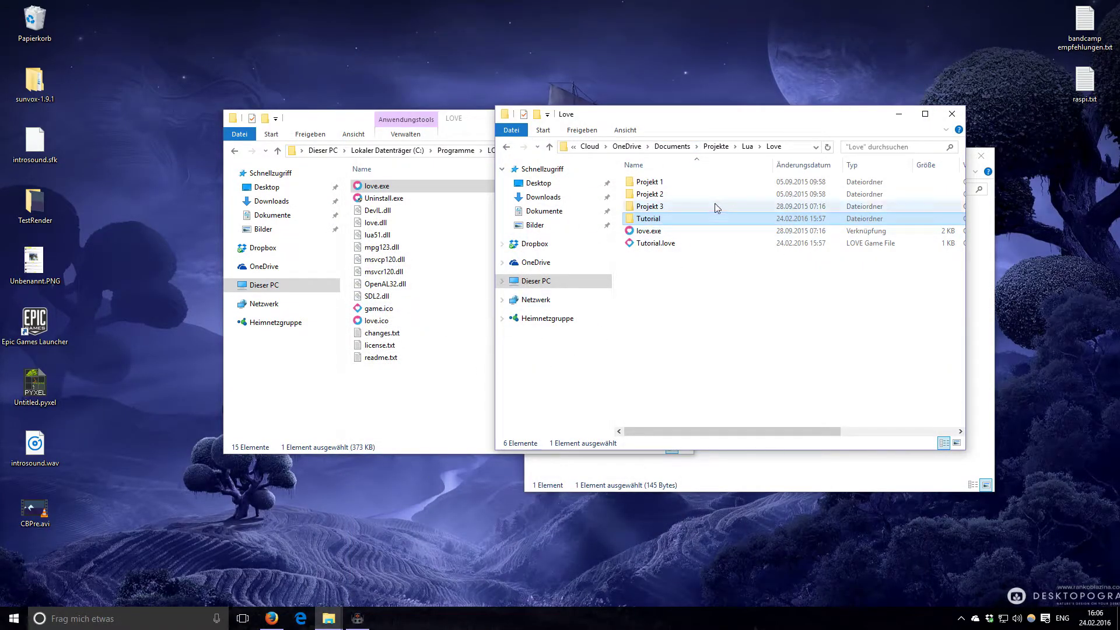
pyautogui.moveTo(695, 195); pyautogui.dragTo(666, 234)
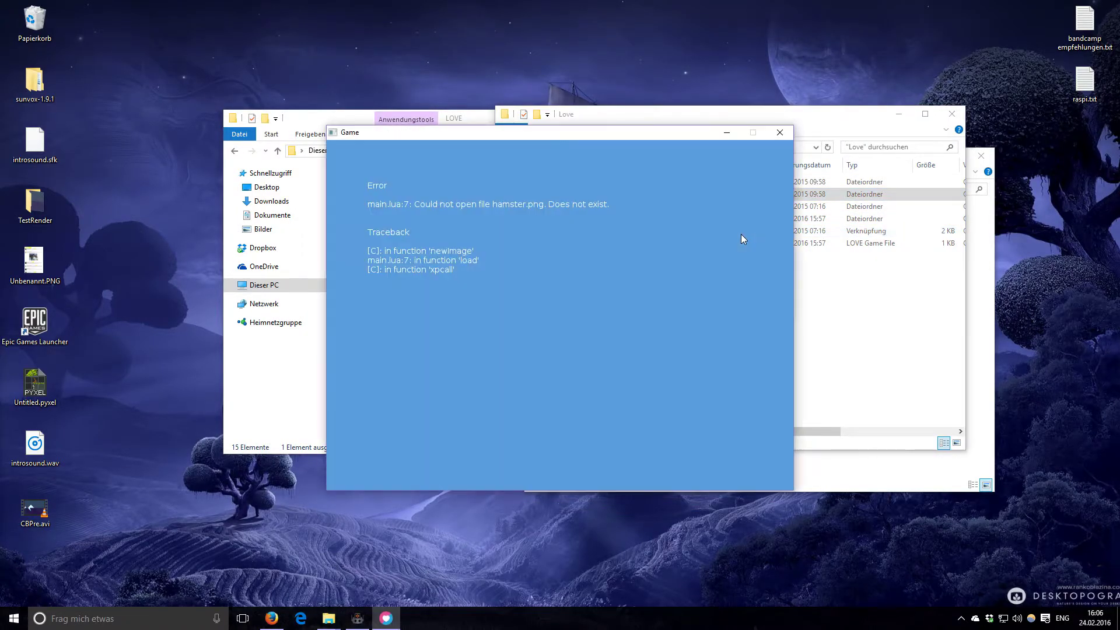
pyautogui.click(781, 131)
pyautogui.click(678, 183)
pyautogui.moveTo(678, 187); pyautogui.dragTo(641, 233)
pyautogui.click(620, 330)
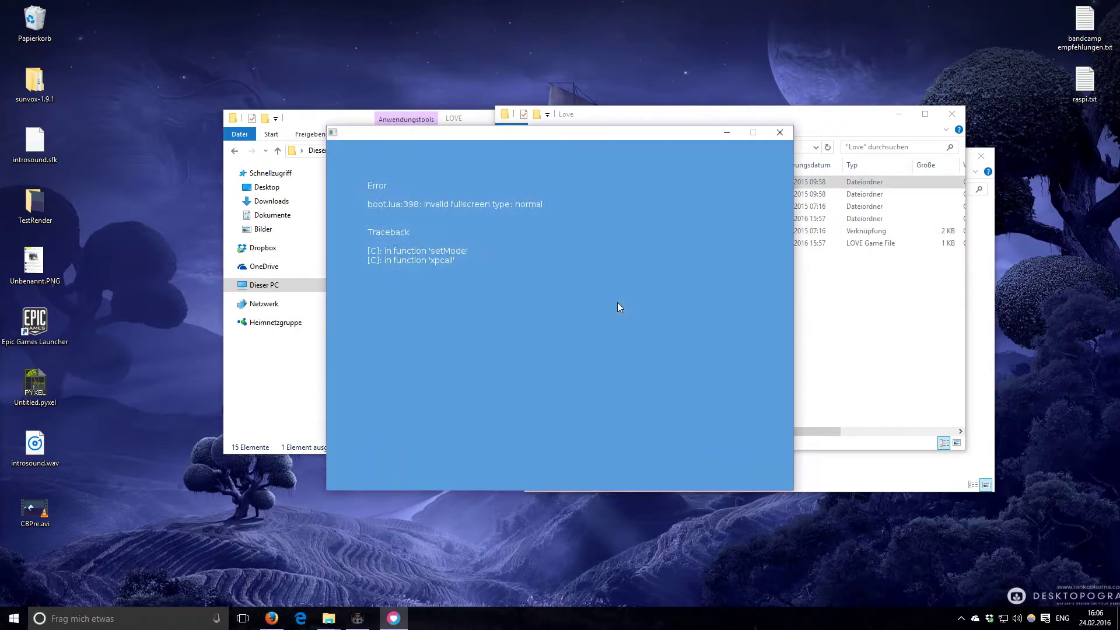
pyautogui.click(767, 130)
# Run the Projekt 3 folder with the love.exe shortcut, move its game window aside, and close it
pyautogui.moveTo(682, 207); pyautogui.dragTo(646, 232)
pyautogui.moveTo(696, 138); pyautogui.dragTo(822, 109)
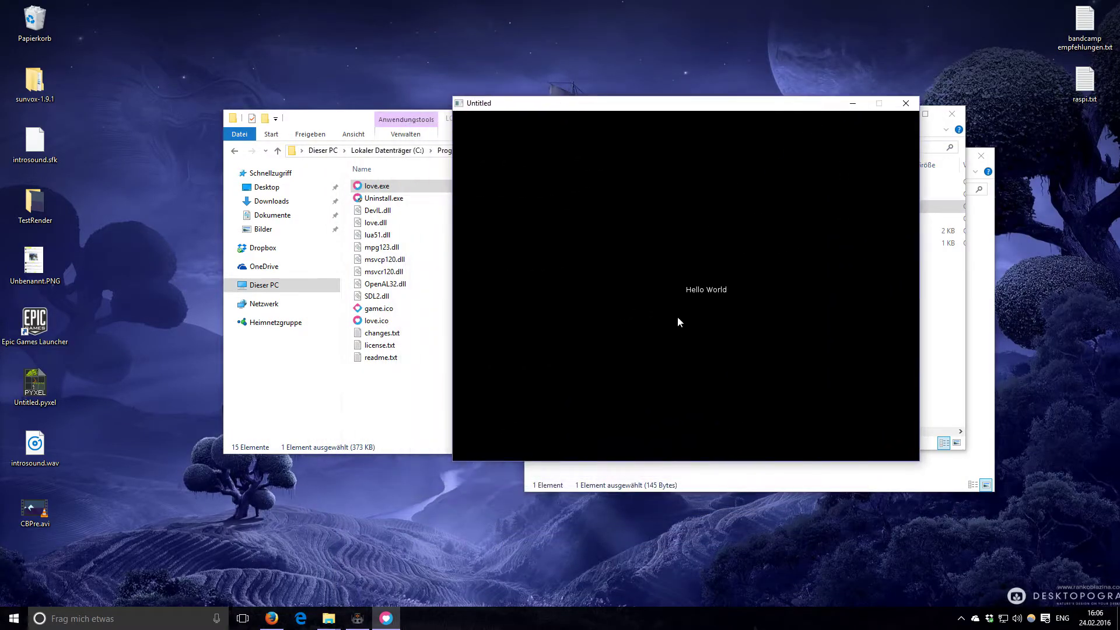
pyautogui.click(907, 103)
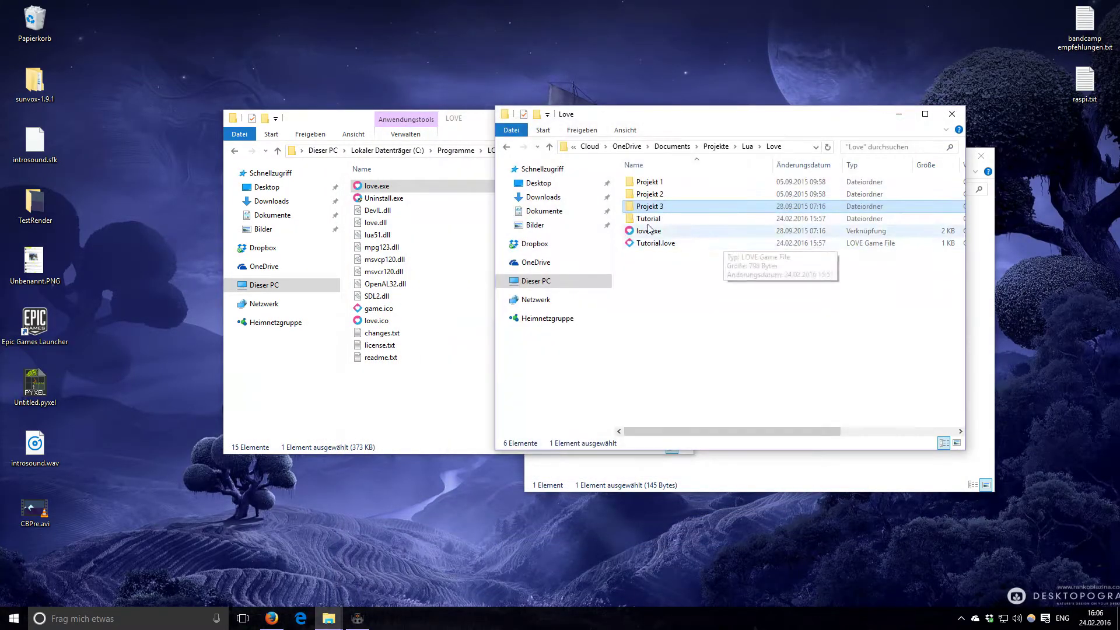
# Inspect the contents of the Projekt 3 folder, including .vscode and main.lua, and return to the Love folder
pyautogui.doubleClick(659, 206)
pyautogui.click(654, 194)
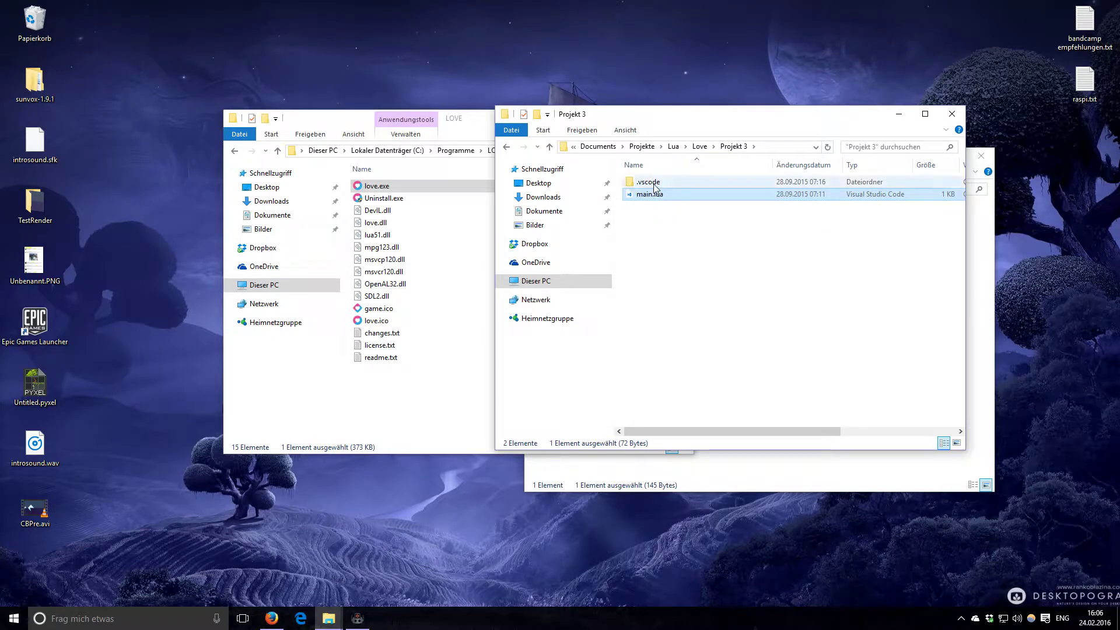
pyautogui.doubleClick(649, 182)
pyautogui.click(734, 146)
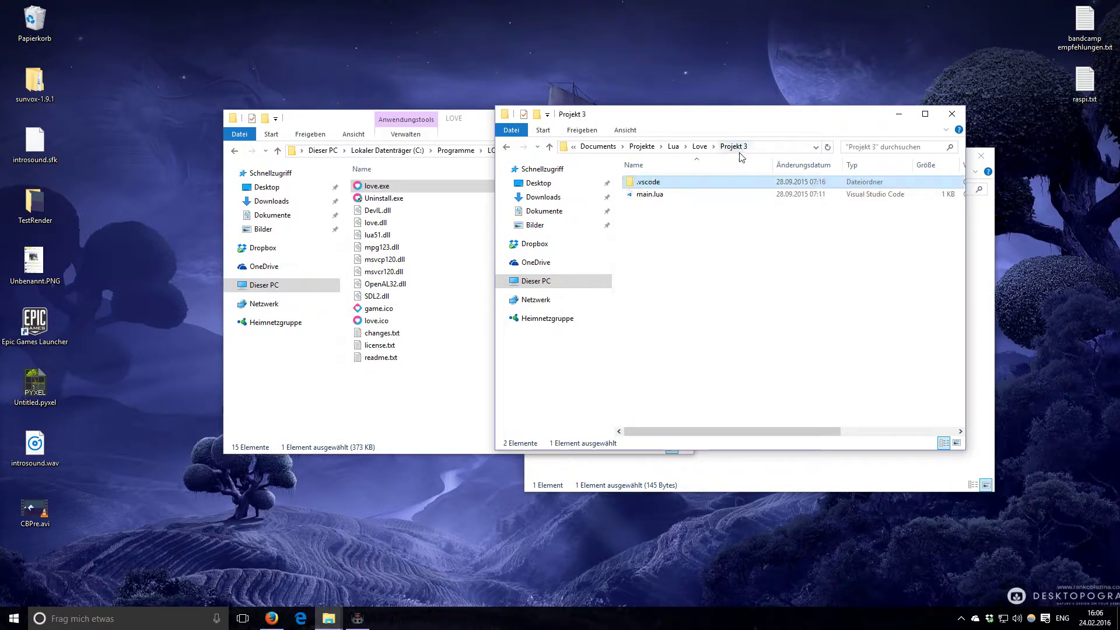
pyautogui.click(661, 196)
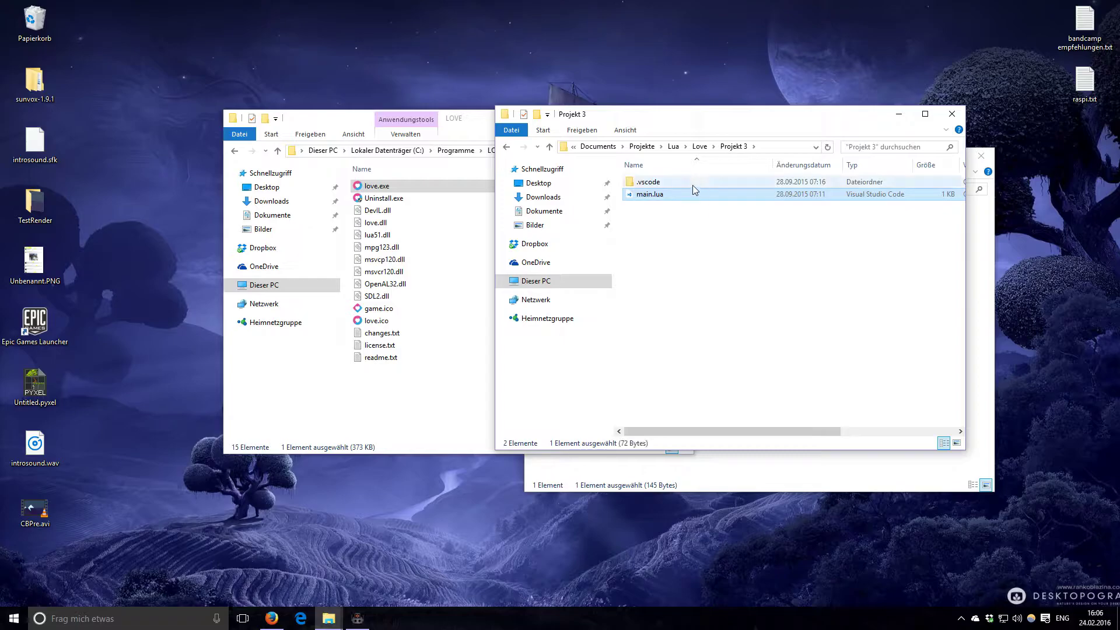
pyautogui.click(702, 147)
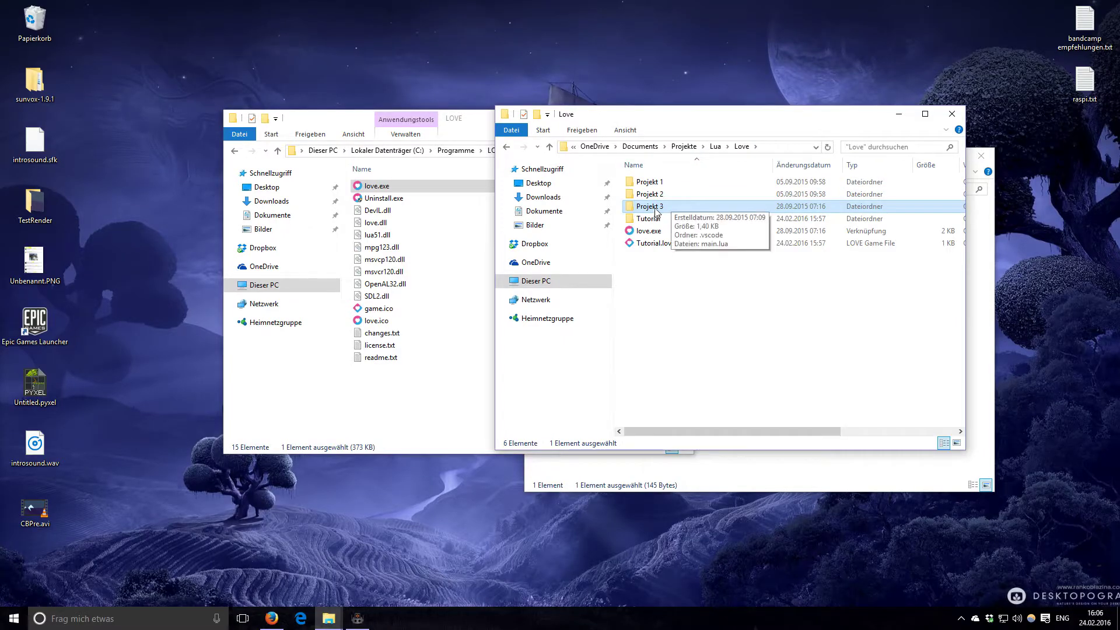
# Run the Projekt 3 folder with the love.exe shortcut and then love.exe without a project, closing each game window
pyautogui.moveTo(657, 211); pyautogui.dragTo(649, 231)
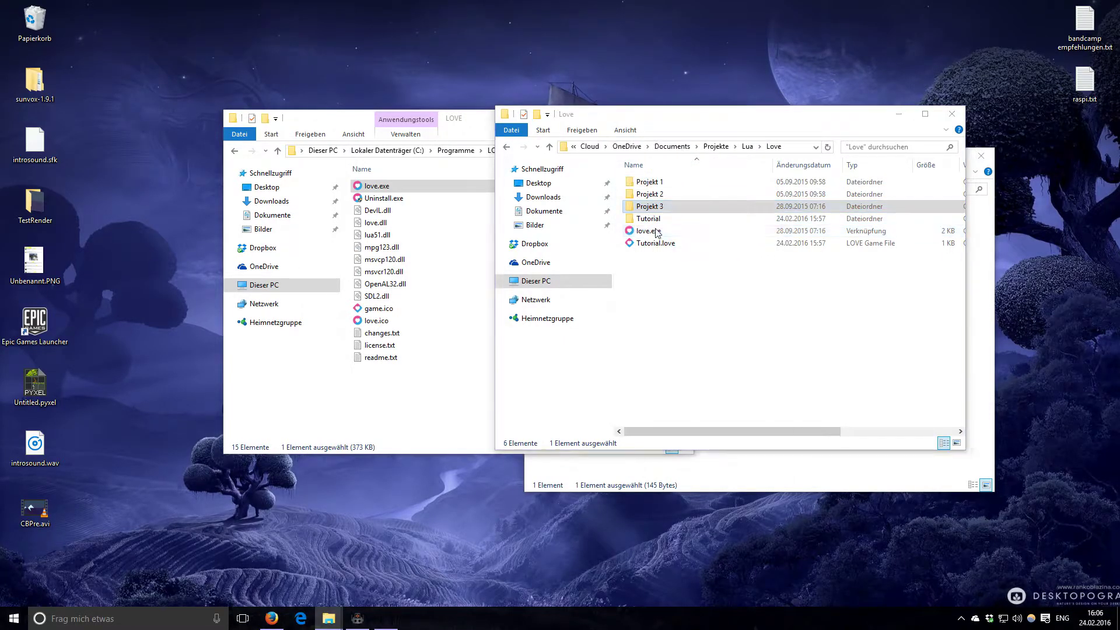
pyautogui.click(780, 133)
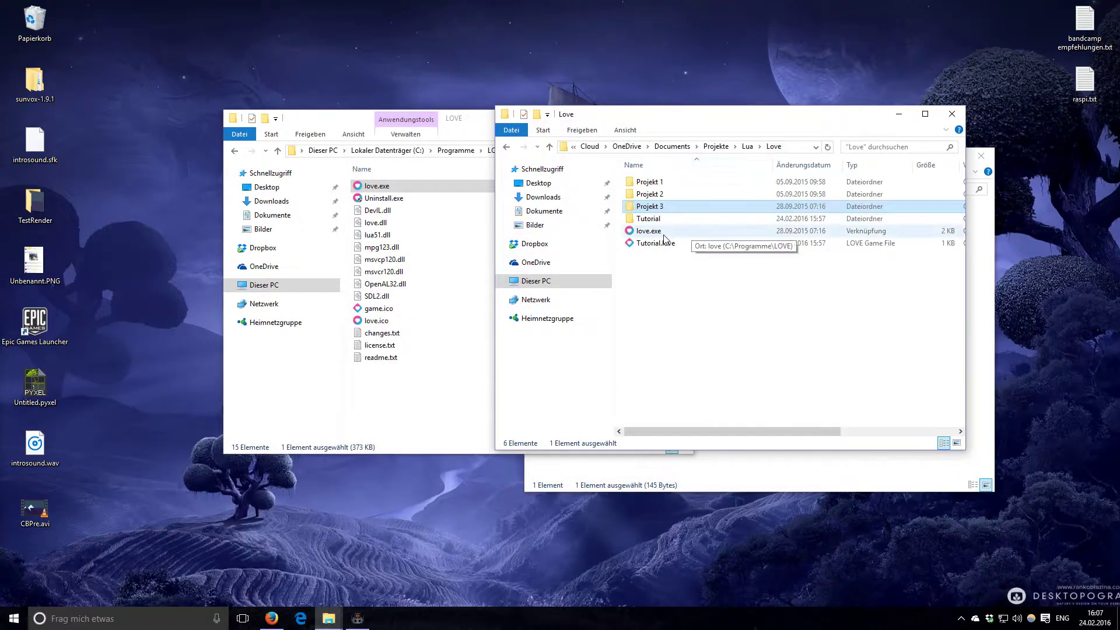
pyautogui.doubleClick(642, 231)
pyautogui.click(780, 132)
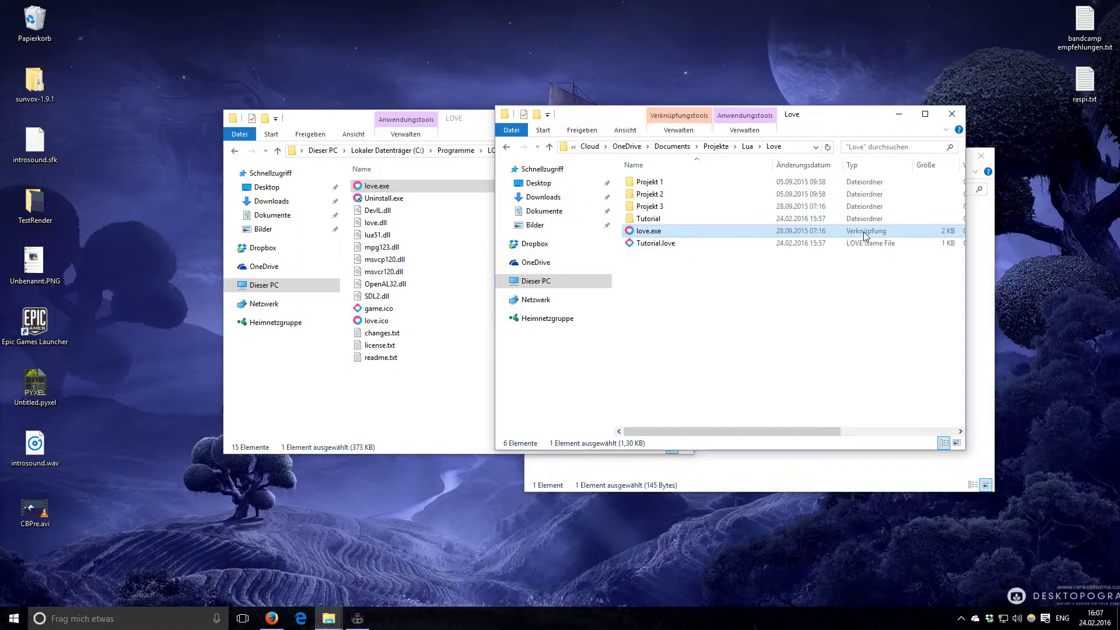
# Move the LOVE program folder window clear of the Love projects window and reactivate the projects window
pyautogui.click(441, 123)
pyautogui.moveTo(516, 123); pyautogui.dragTo(312, 162)
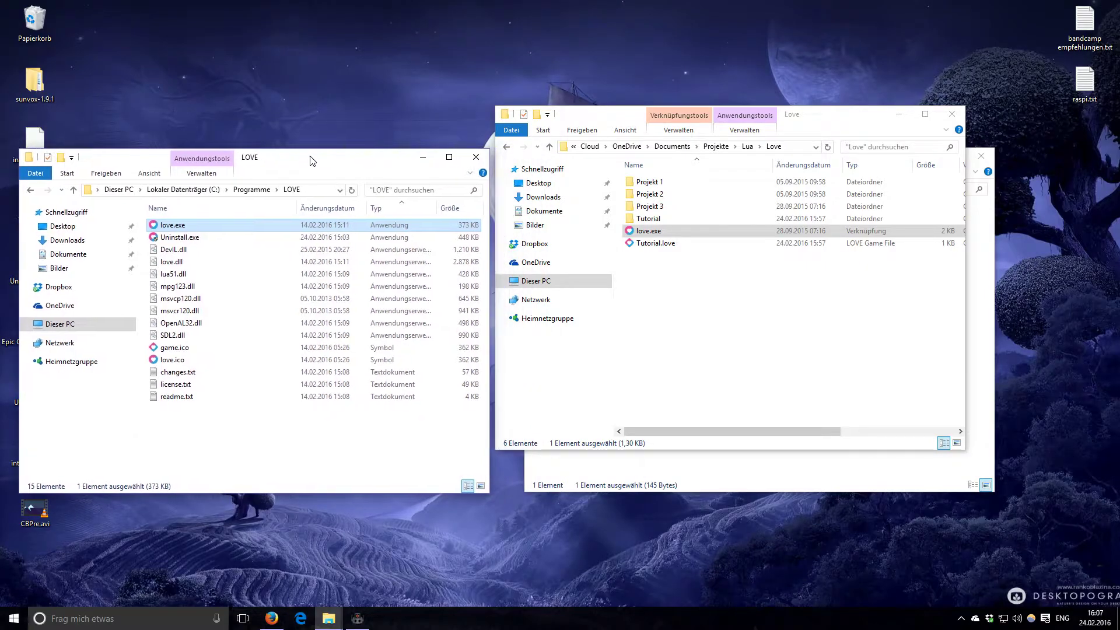
pyautogui.click(744, 282)
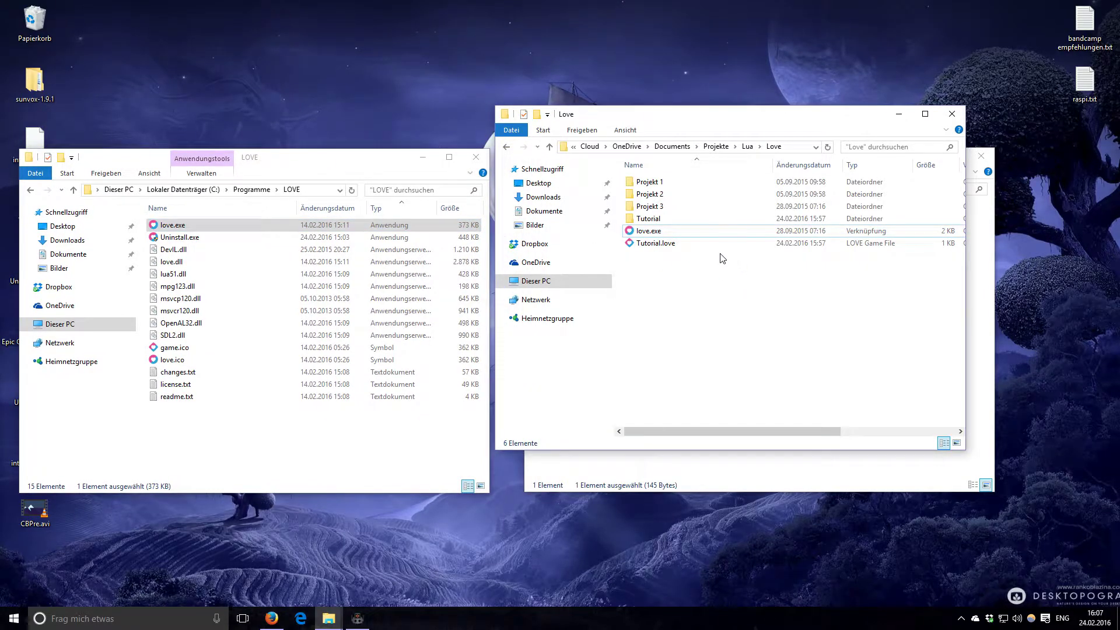
# Compress main.lua in the Projekt 3 folder into main.zip with 7-Zip
pyautogui.doubleClick(675, 208)
pyautogui.rightClick(666, 199)
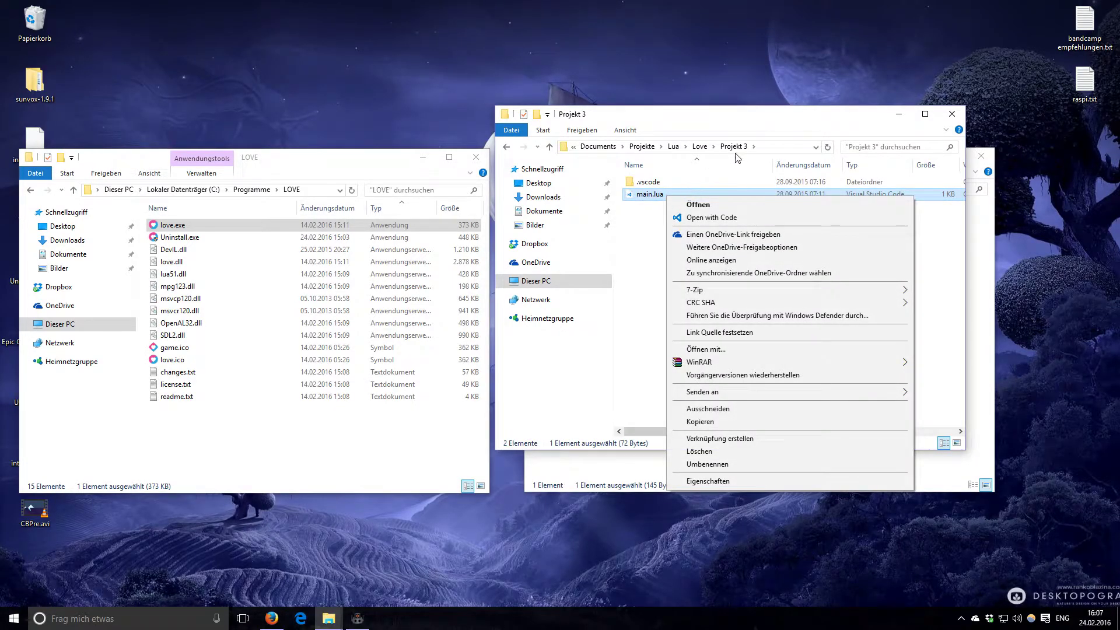
pyautogui.click(638, 239)
pyautogui.moveTo(669, 247); pyautogui.dragTo(680, 194)
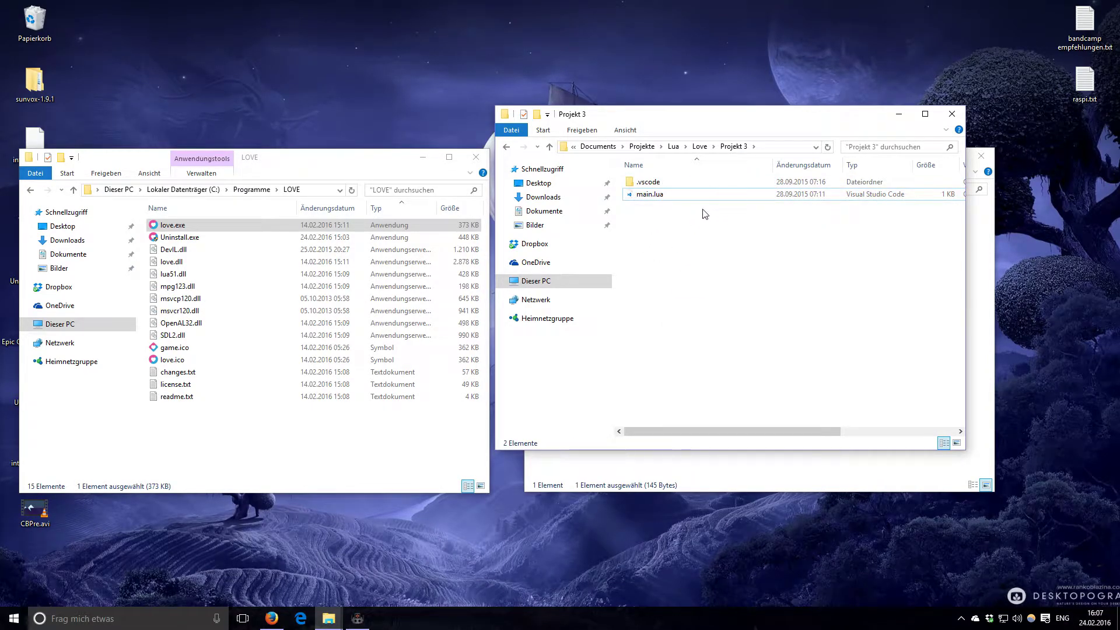
pyautogui.rightClick(672, 202)
pyautogui.click(656, 194)
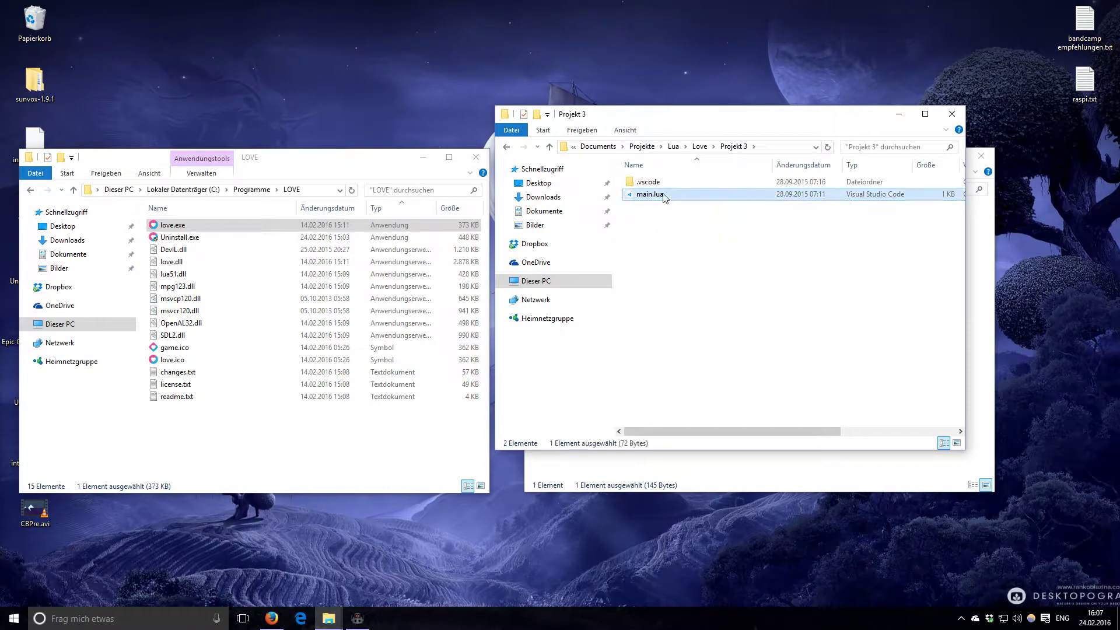
pyautogui.rightClick(660, 195)
pyautogui.moveTo(779, 289)
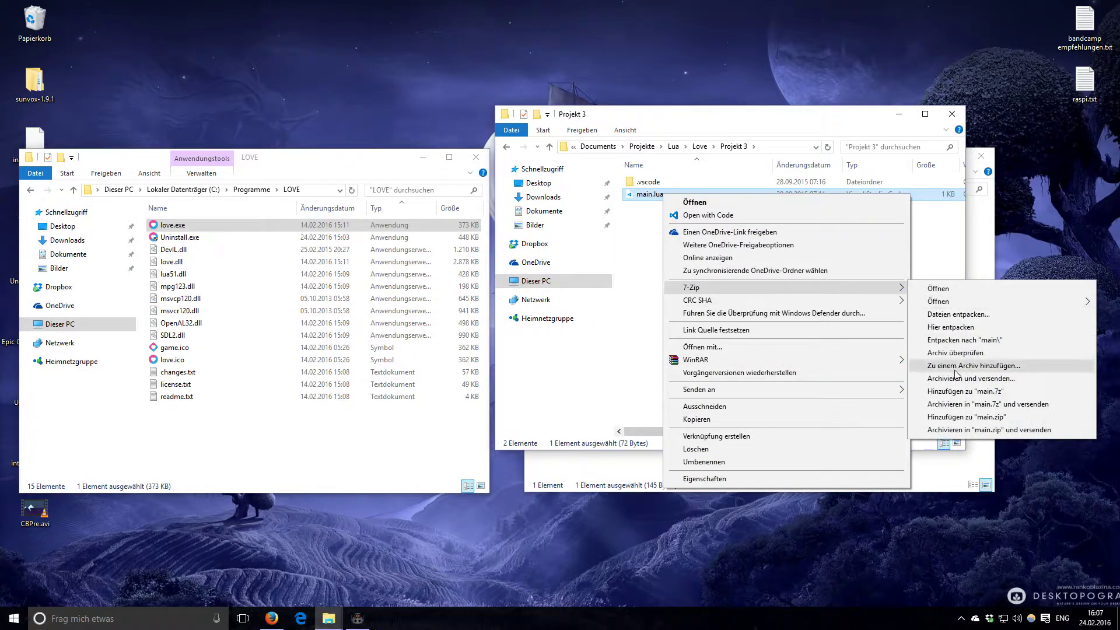
pyautogui.click(983, 417)
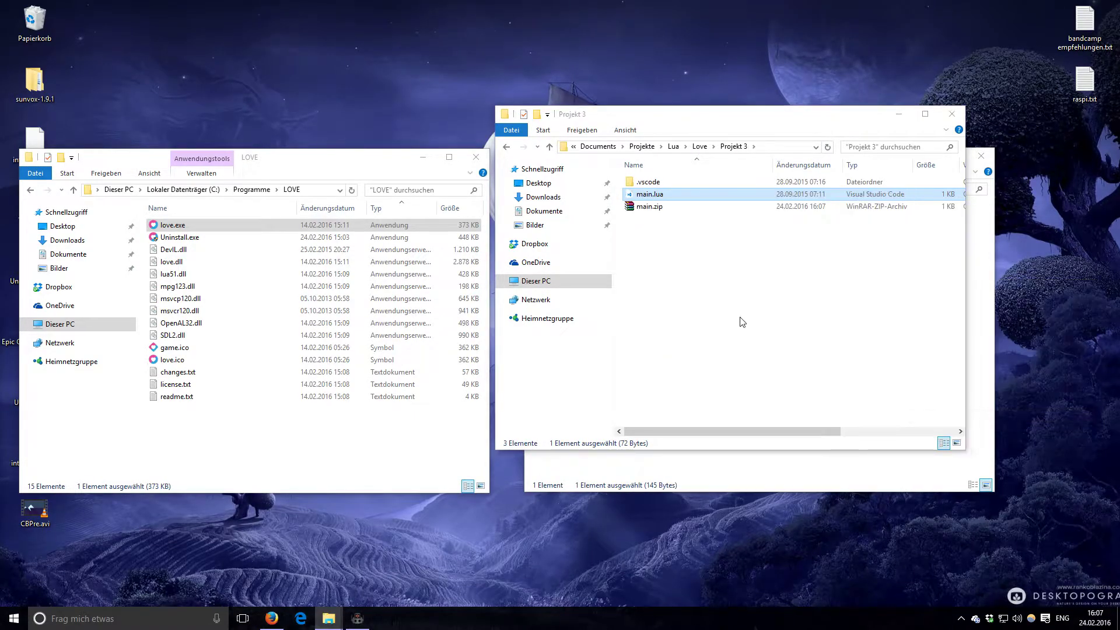
# Rename main.zip to main.love and accept the file extension change
pyautogui.click(689, 210)
pyautogui.press('F2')
pyautogui.press('End')
pyautogui.press('BackSpace')
pyautogui.press('BackSpace')
pyautogui.press('BackSpace')
pyautogui.write('love')
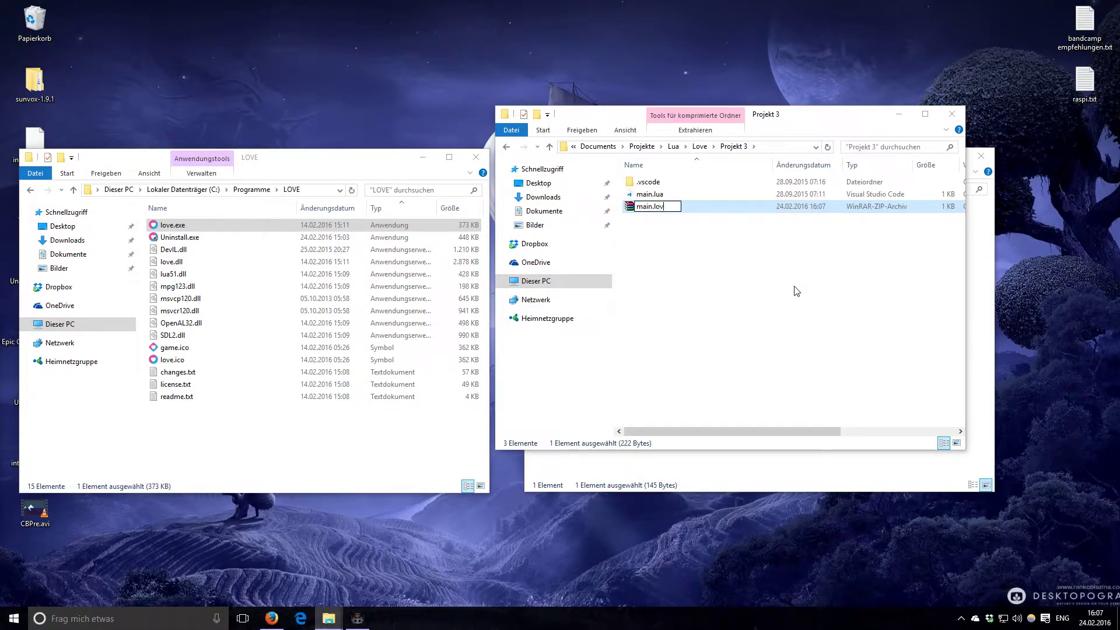
pyautogui.press('Return')
pyautogui.press('Return')
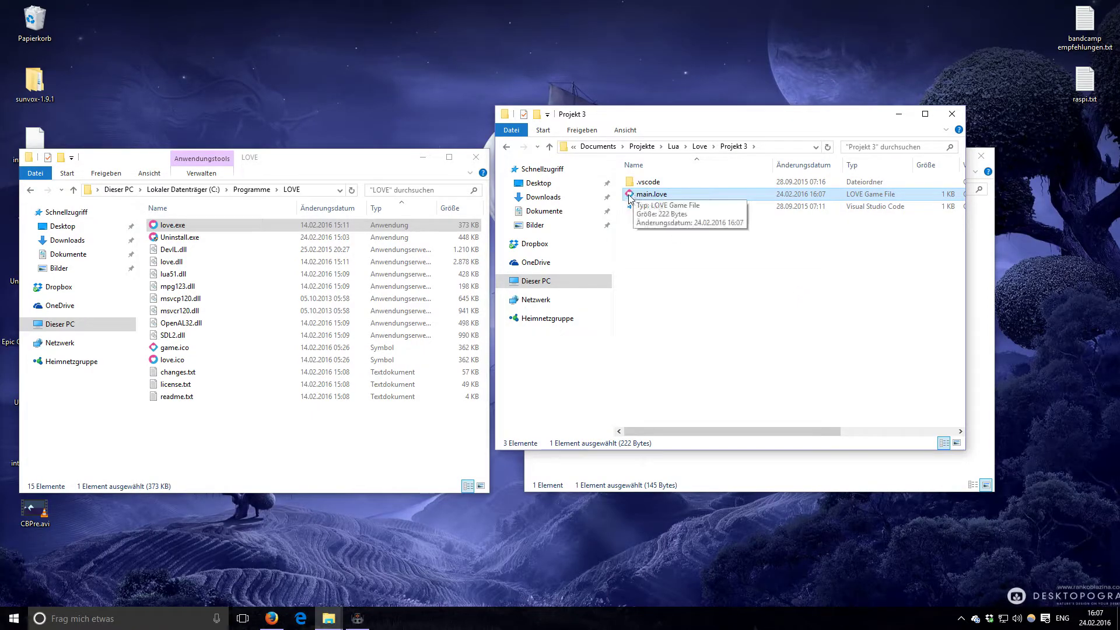
# Run main.love directly, move its game window, and close it
pyautogui.doubleClick(676, 199)
pyautogui.moveTo(694, 133); pyautogui.dragTo(725, 211)
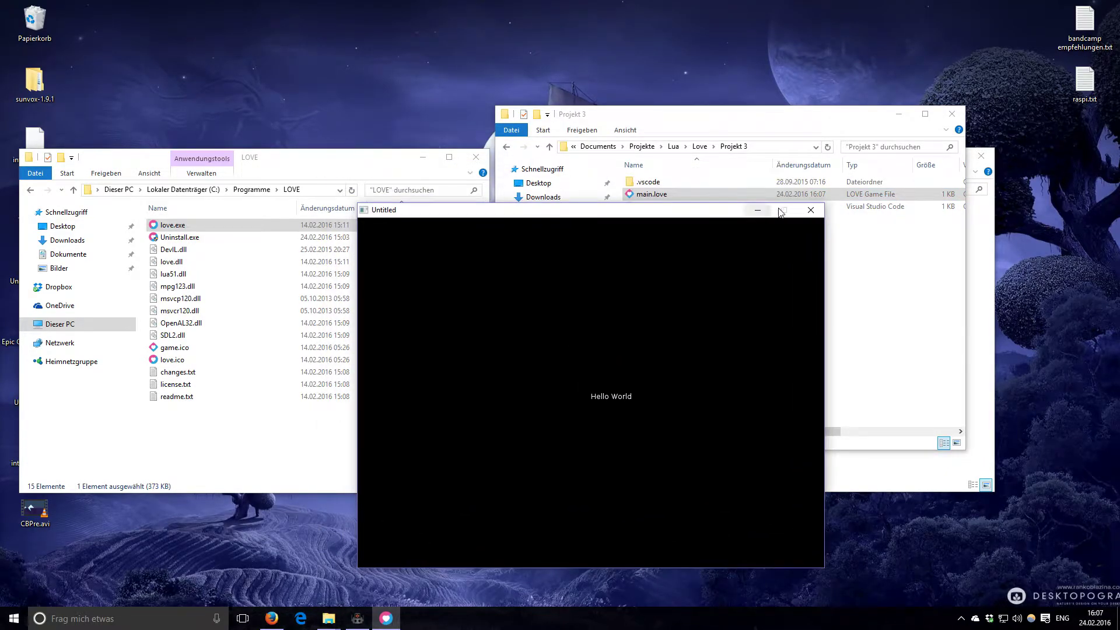
pyautogui.click(808, 212)
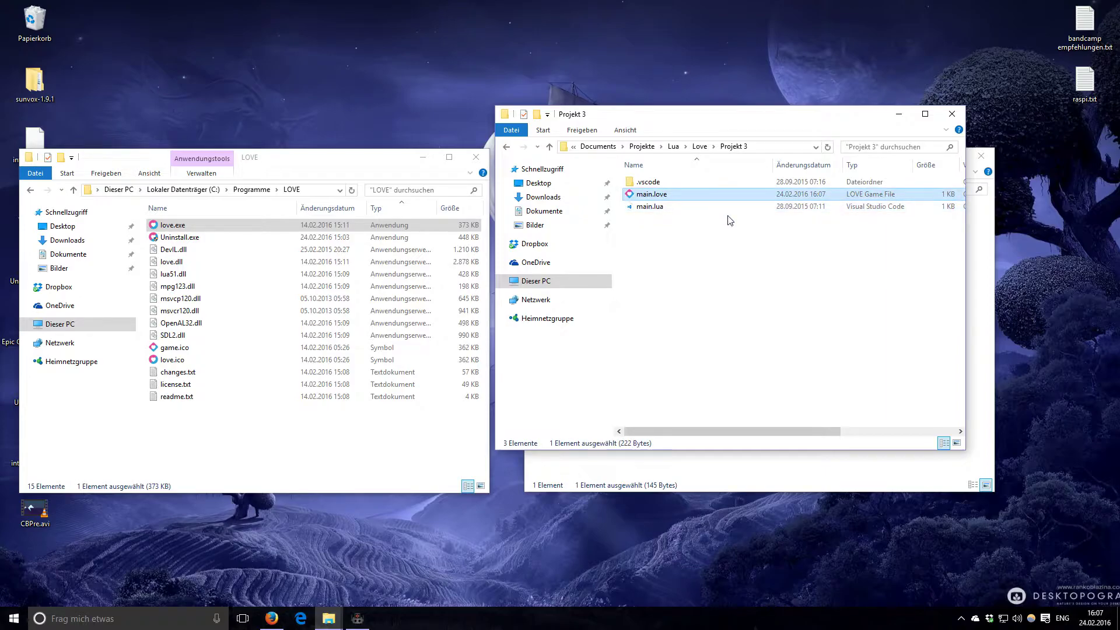
# Move main.love to the recycle bin and go back up to the Love folder
pyautogui.press('Delete')
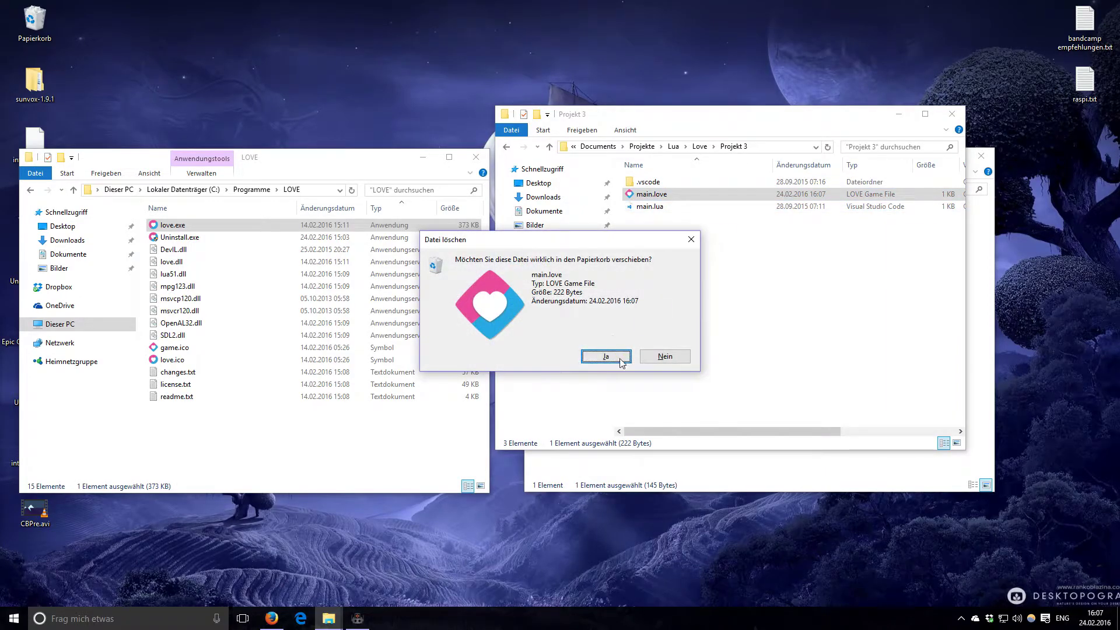
pyautogui.click(620, 358)
pyautogui.click(700, 146)
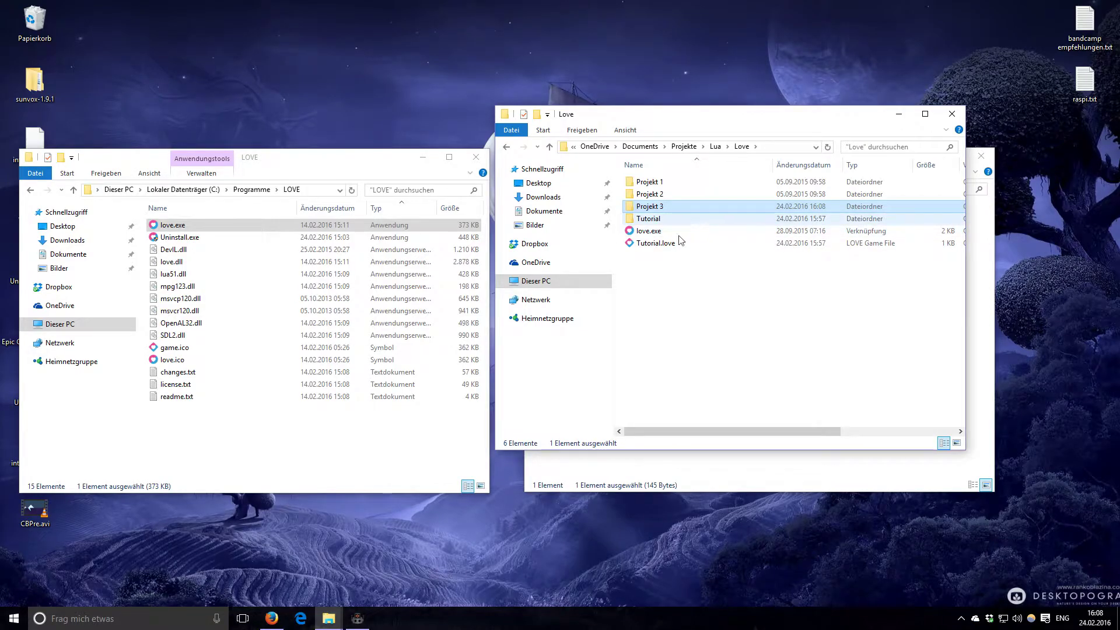
# Switch to Firefox, skim the LÖVE wiki's Game Distribution page, and minimize the browser
pyautogui.click(271, 619)
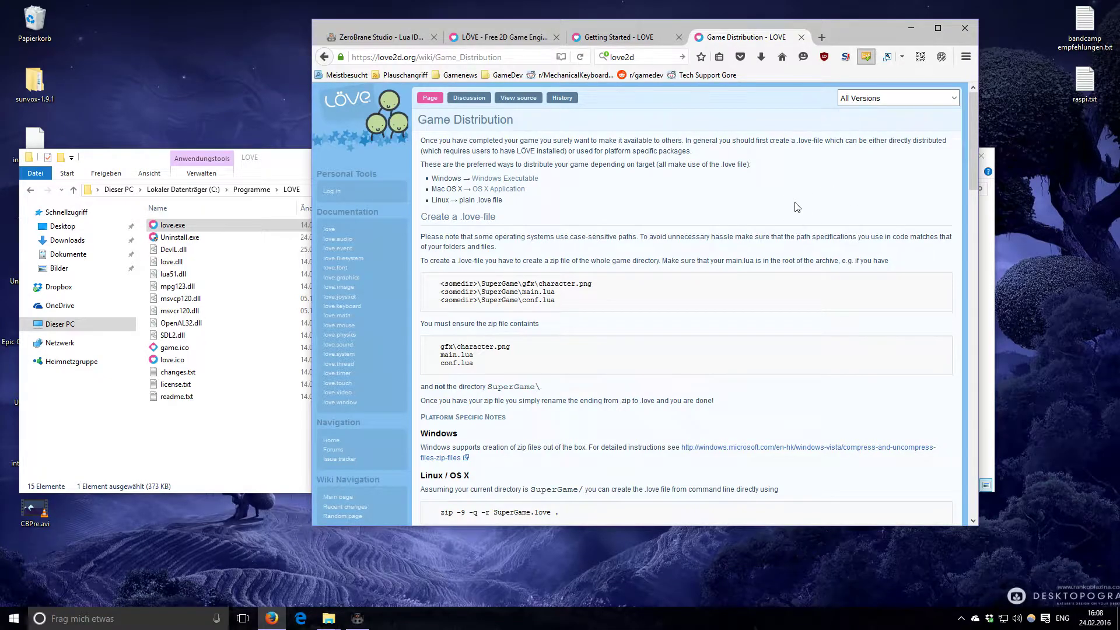
pyautogui.scroll(-10, 849, 216)
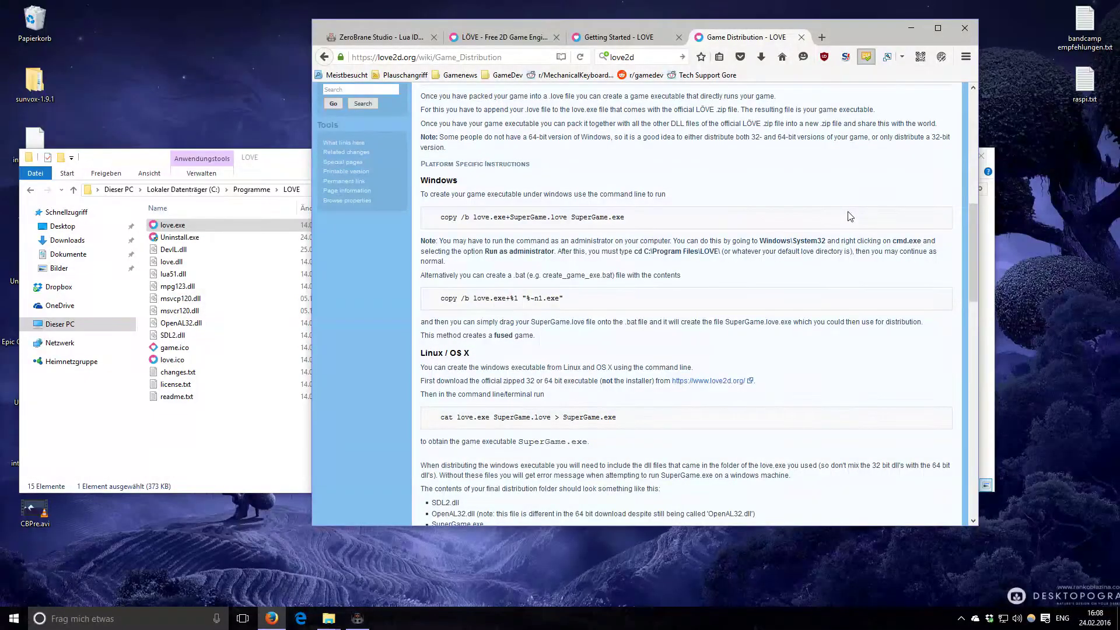
pyautogui.scroll(10, 849, 216)
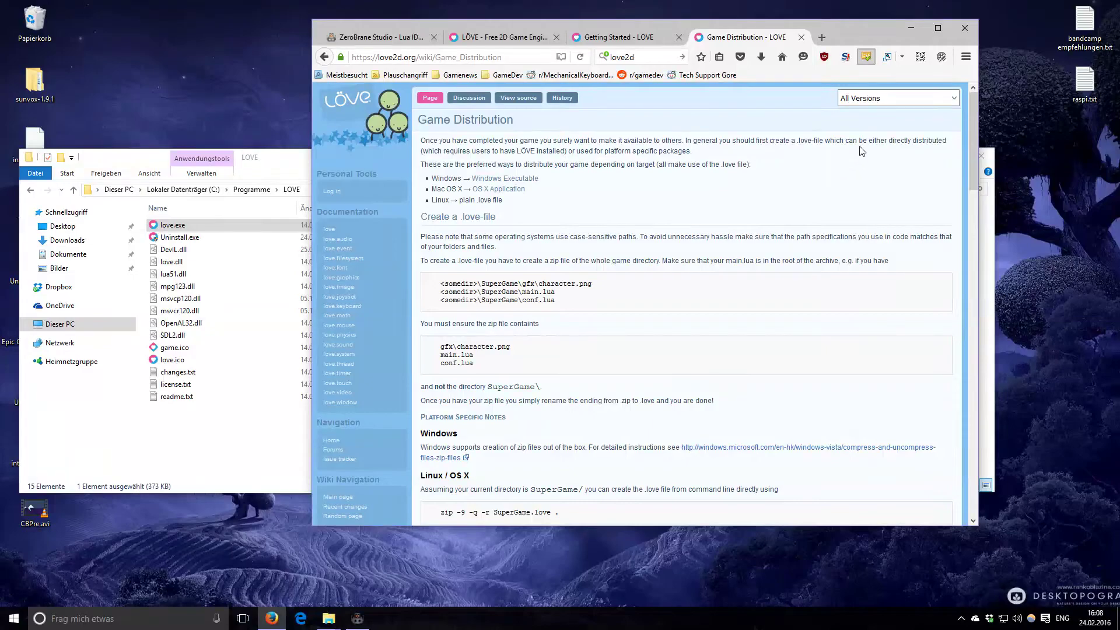
pyautogui.click(912, 28)
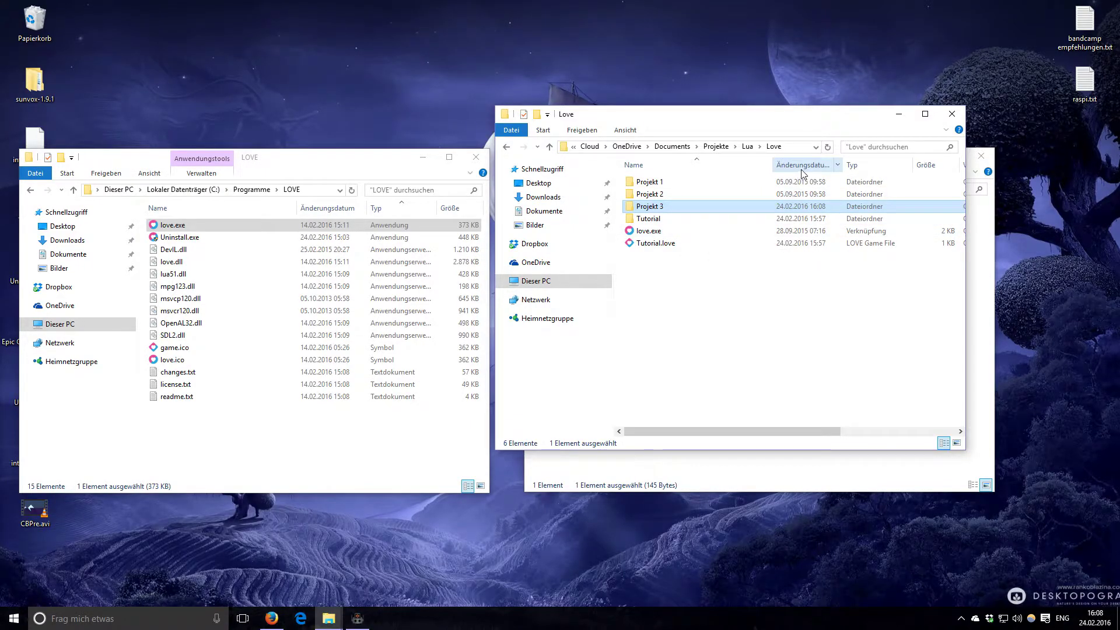
# Minimize the Love projects and LOVE program folder windows, and reposition and shrink the gfx folder window
pyautogui.click(896, 113)
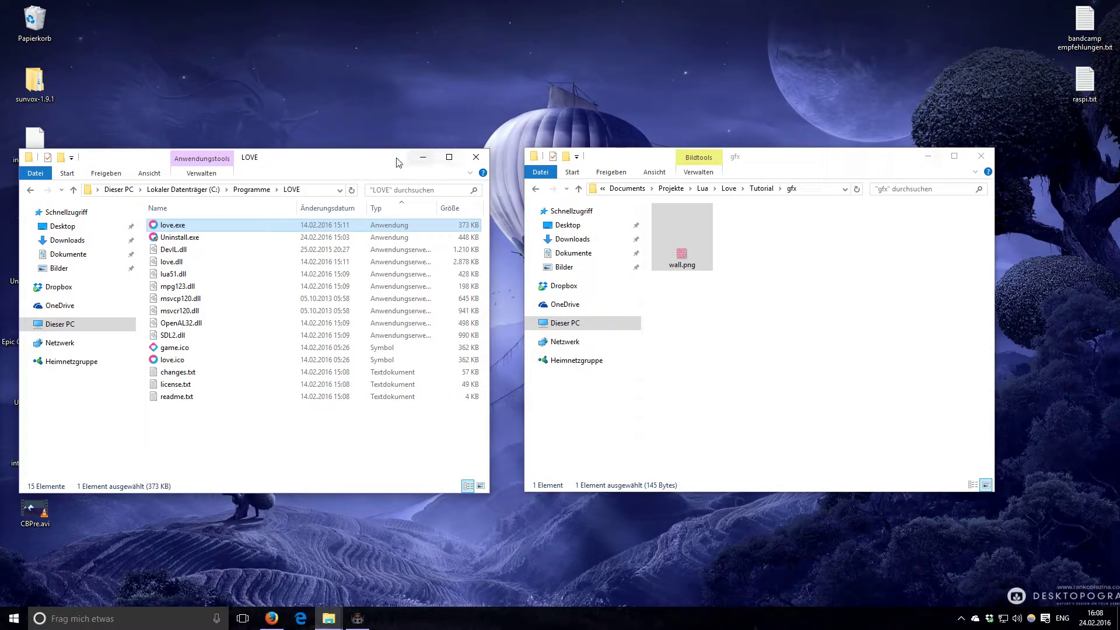
pyautogui.click(416, 157)
pyautogui.moveTo(817, 155); pyautogui.dragTo(571, 71)
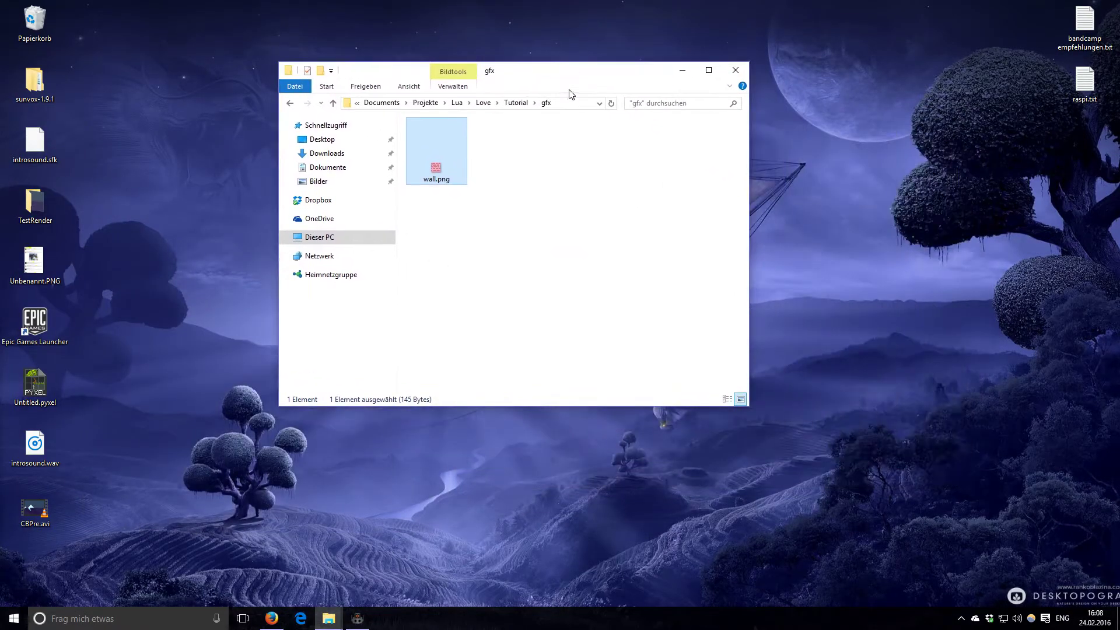
pyautogui.moveTo(752, 410); pyautogui.dragTo(632, 308)
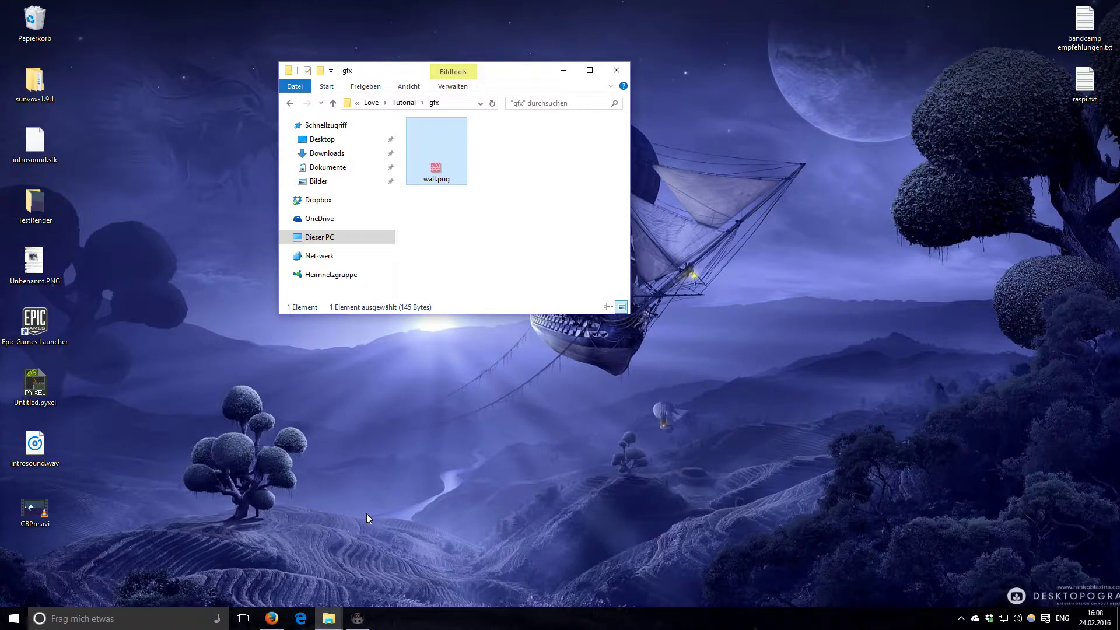
# Switch to ZeroBrane Studio, look through turtle.lua from the project tree, and return to demo.lua
pyautogui.click(357, 619)
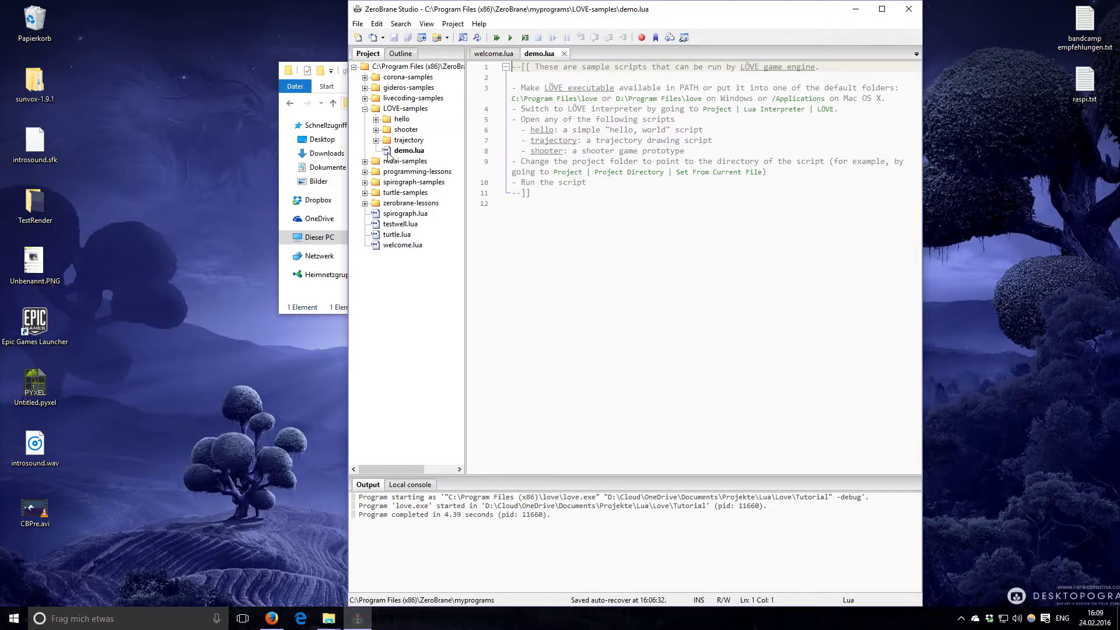
pyautogui.doubleClick(399, 235)
pyautogui.scroll(-3, 575, 169)
pyautogui.scroll(3, 636, 257)
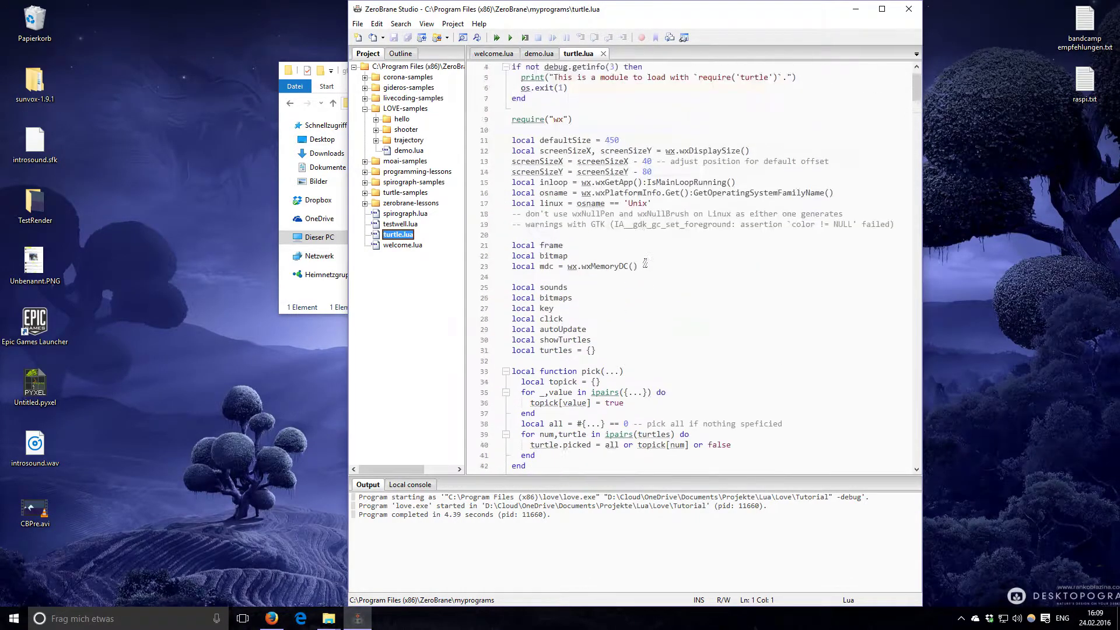
pyautogui.doubleClick(407, 151)
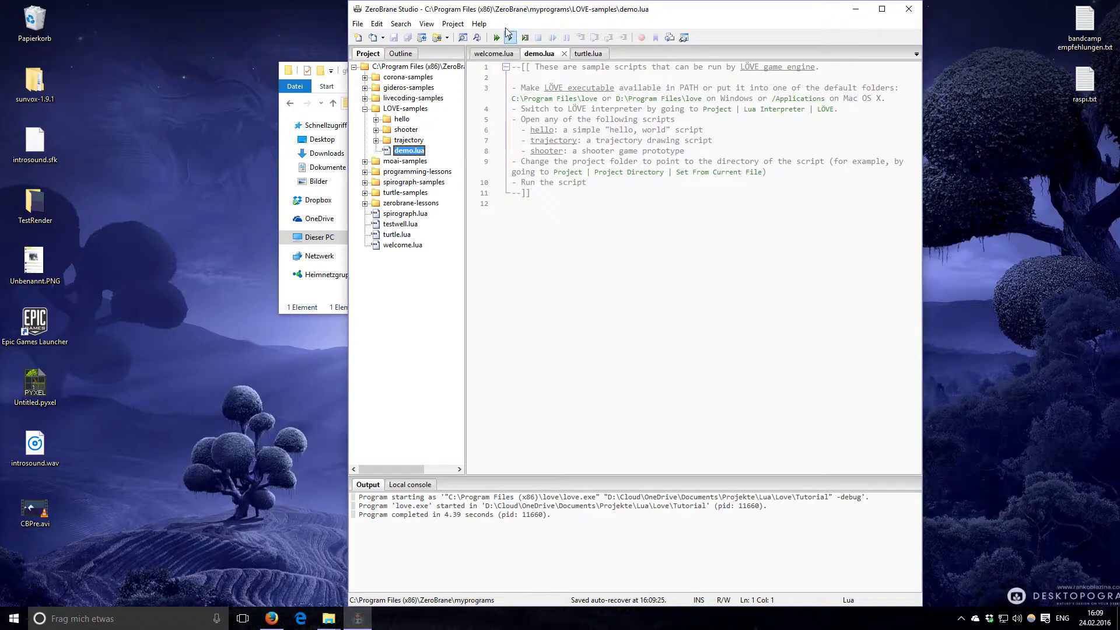
# Open the list of available Lua interpreters for the project
pyautogui.click(452, 24)
pyautogui.moveTo(501, 281)
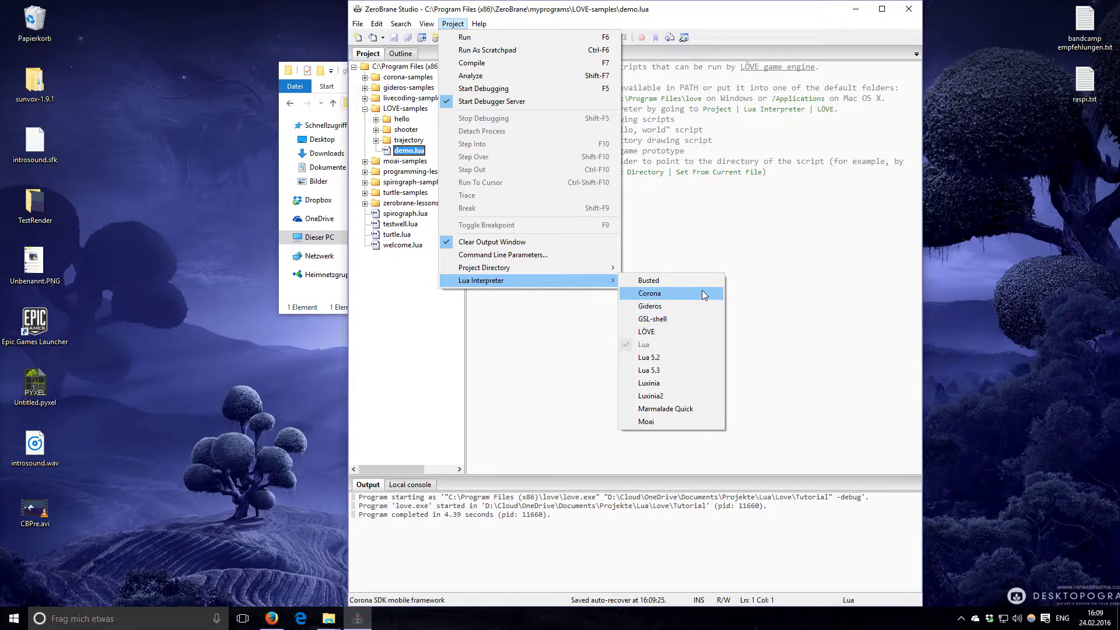